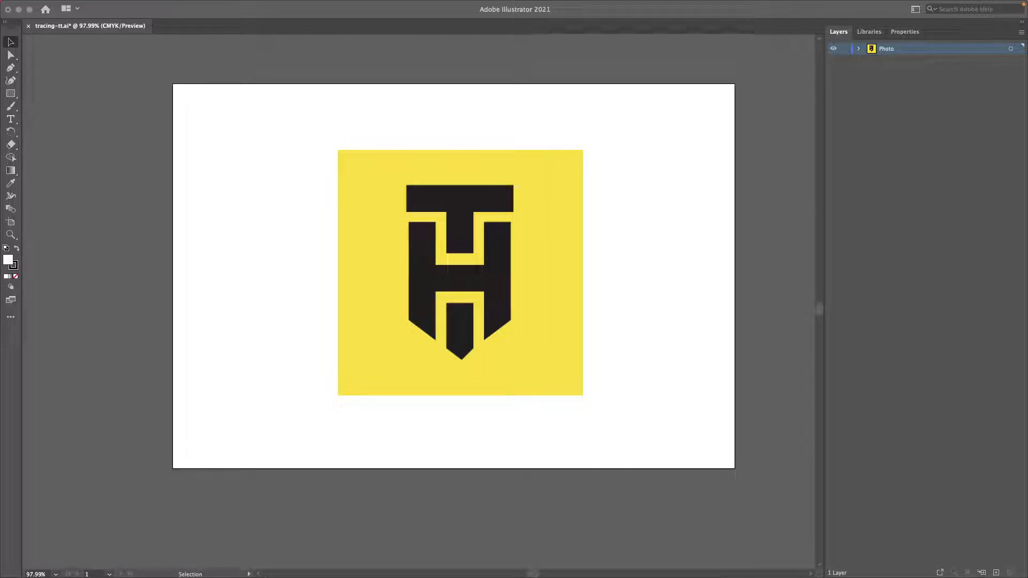
pyautogui.click(379, 243)
pyautogui.click(521, 137)
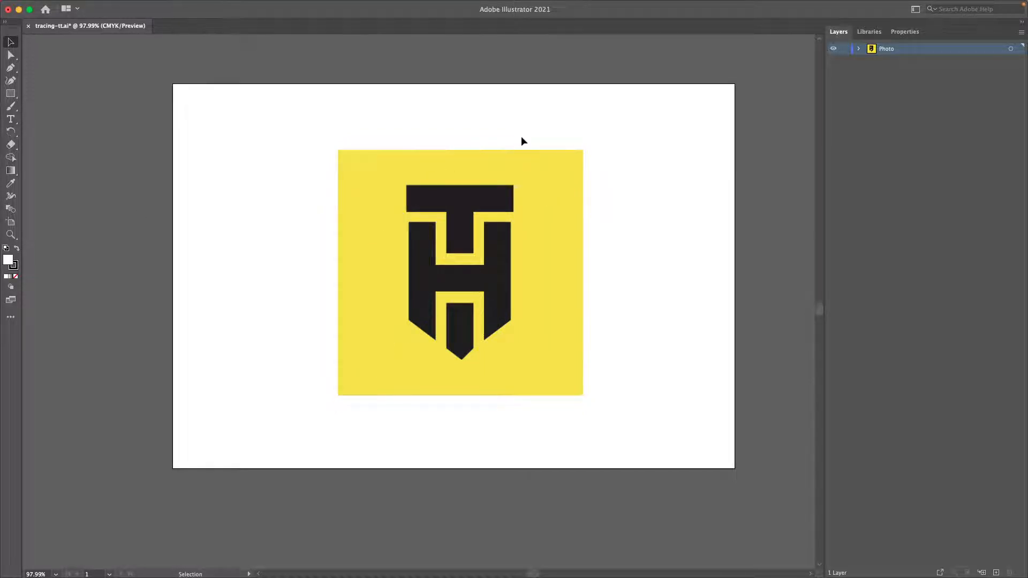
pyautogui.click(506, 178)
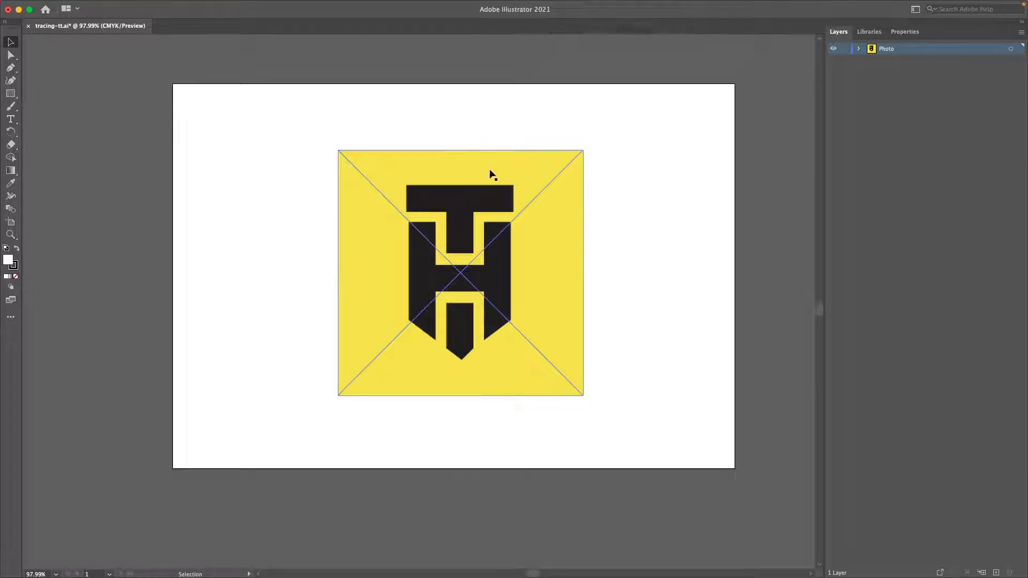
pyautogui.click(538, 135)
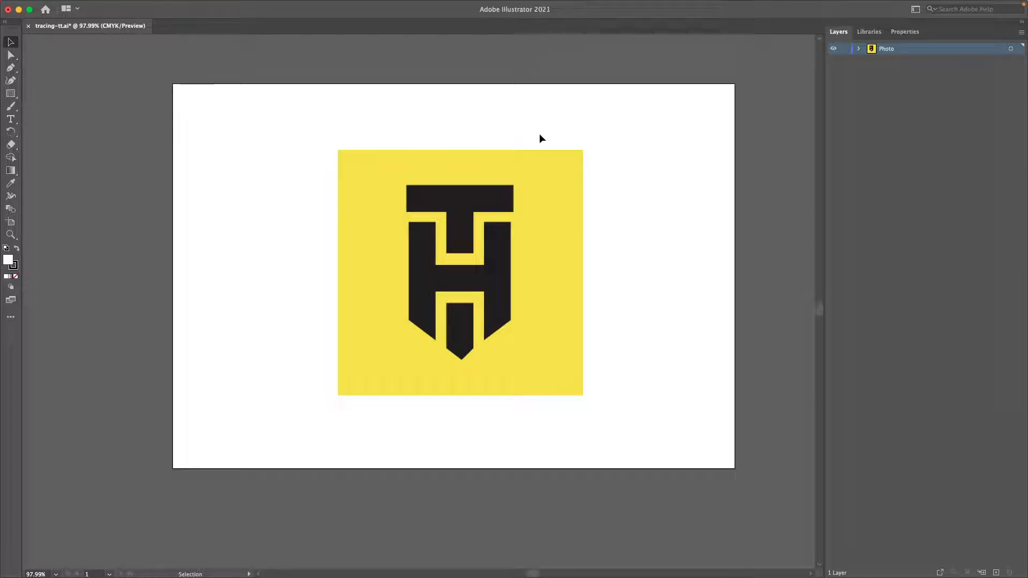
pyautogui.click(526, 99)
pyautogui.moveTo(41, 4)
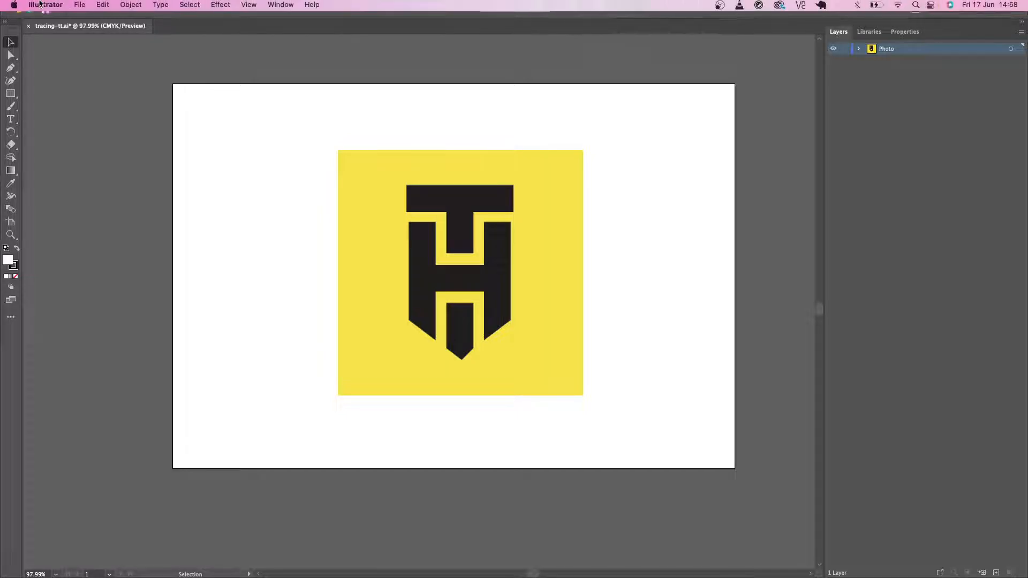
pyautogui.click(81, 8)
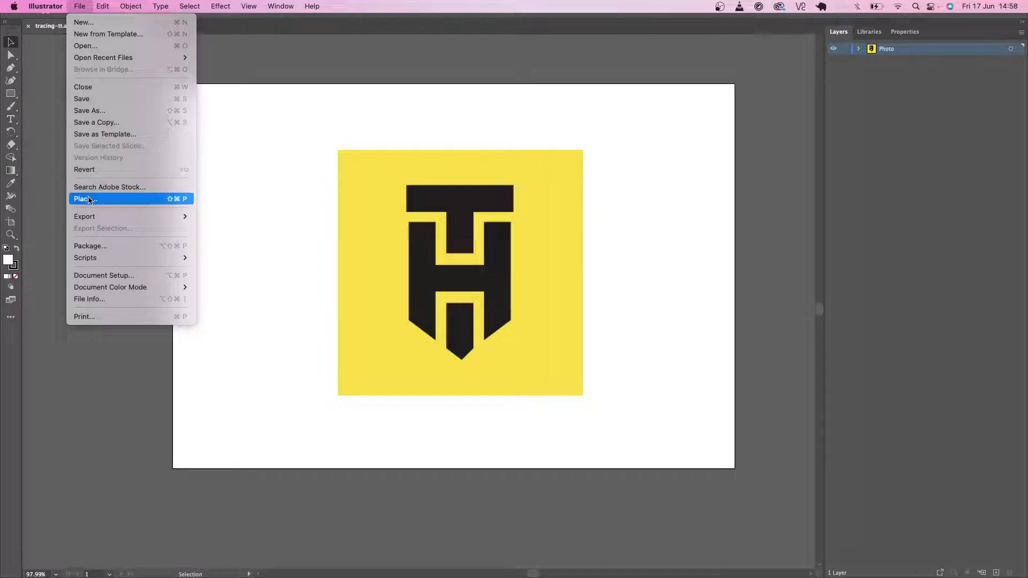
pyautogui.click(56, 202)
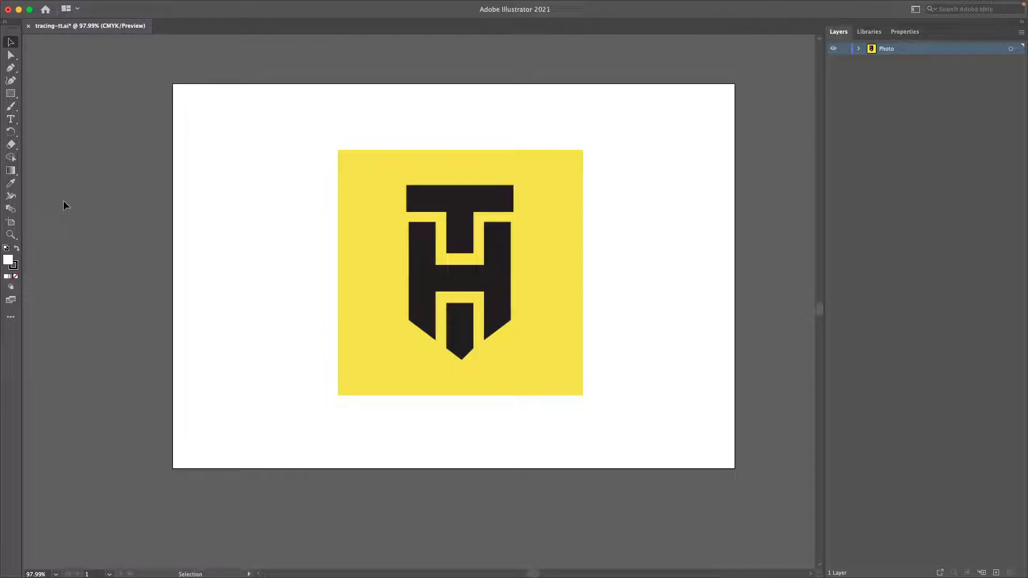
# Select the placed logo image and lower its opacity to 22%.
pyautogui.click(356, 246)
pyautogui.click(527, 138)
pyautogui.click(528, 171)
pyautogui.click(902, 32)
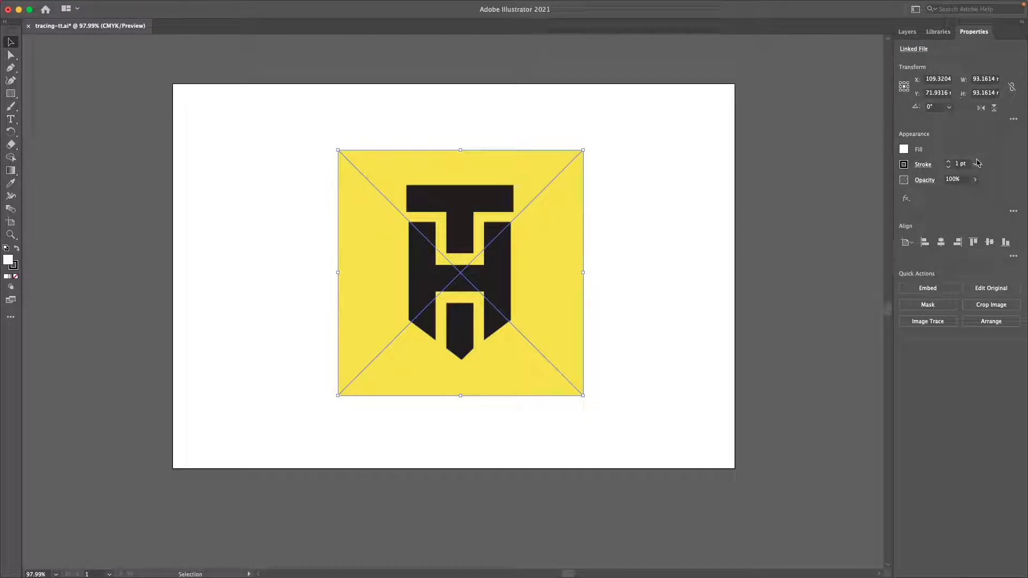
pyautogui.click(977, 181)
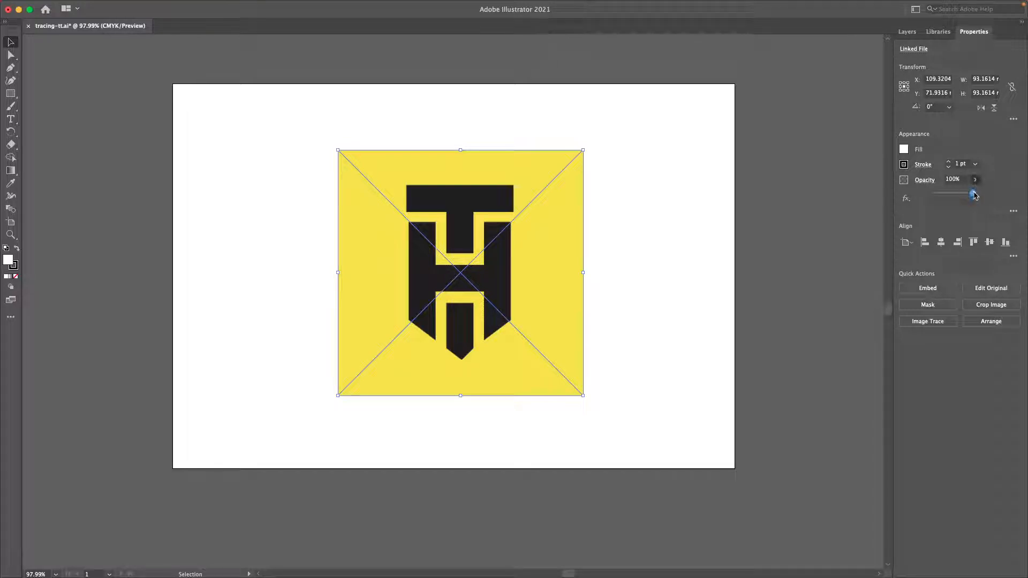
pyautogui.moveTo(974, 195); pyautogui.dragTo(944, 197)
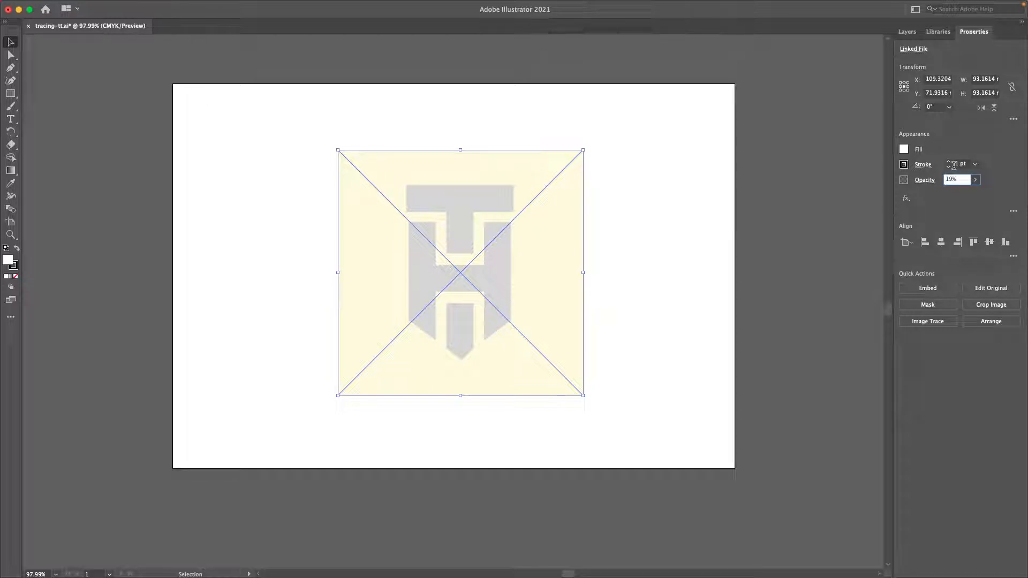
pyautogui.write('22')
pyautogui.press('Return')
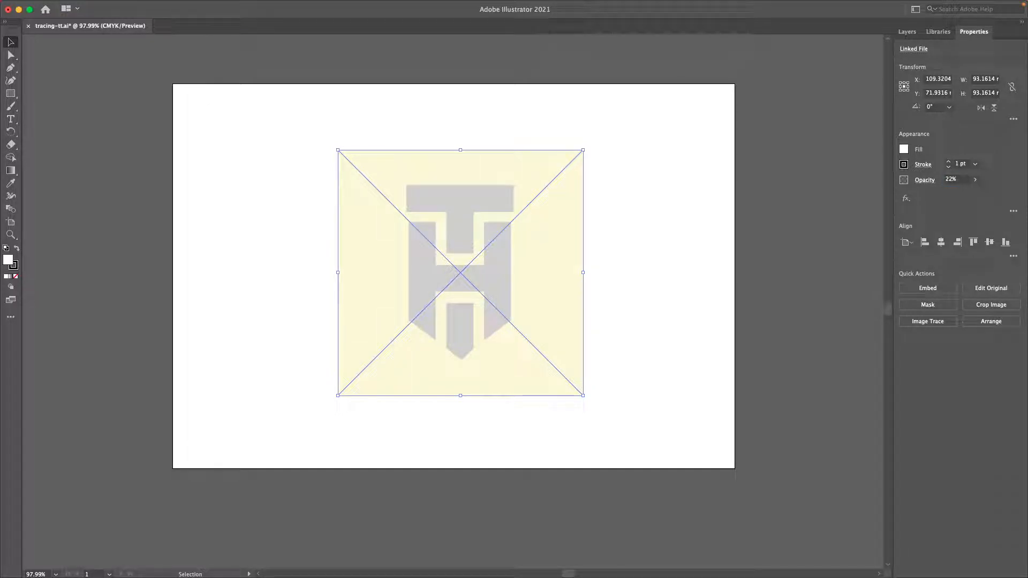
pyautogui.click(974, 179)
pyautogui.click(836, 208)
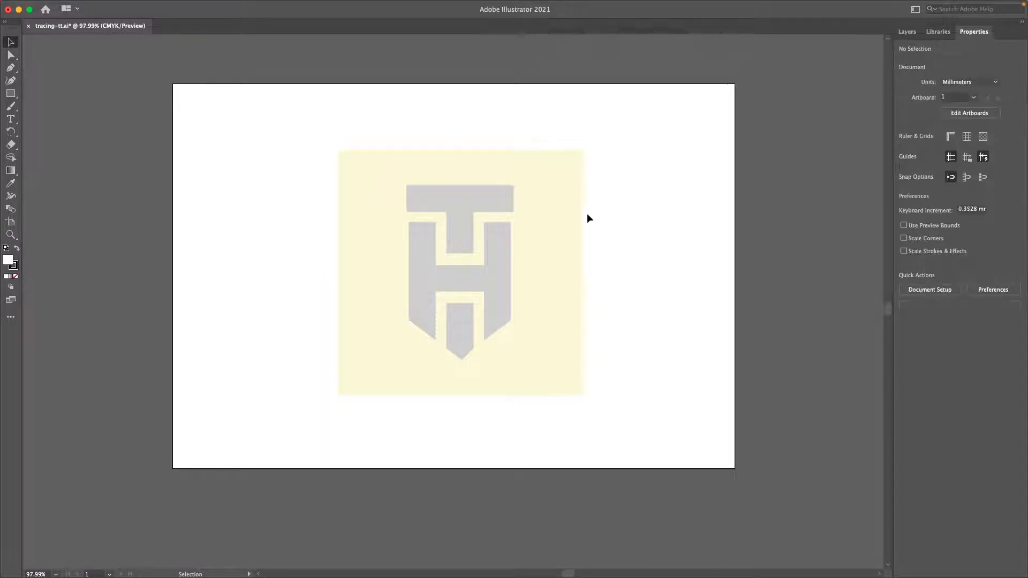
pyautogui.click(570, 216)
pyautogui.click(622, 189)
pyautogui.click(557, 200)
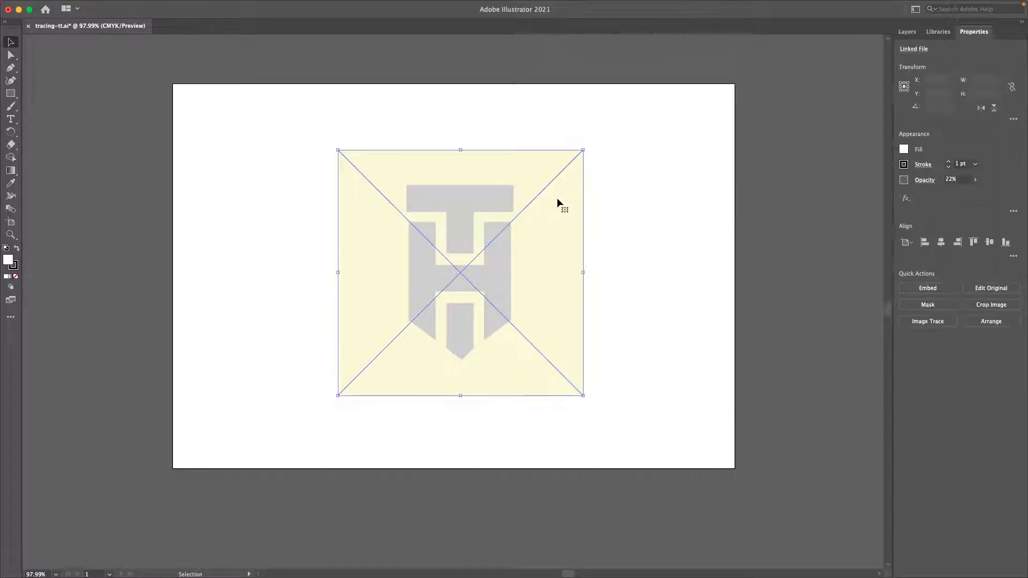
pyautogui.click(590, 199)
pyautogui.click(551, 208)
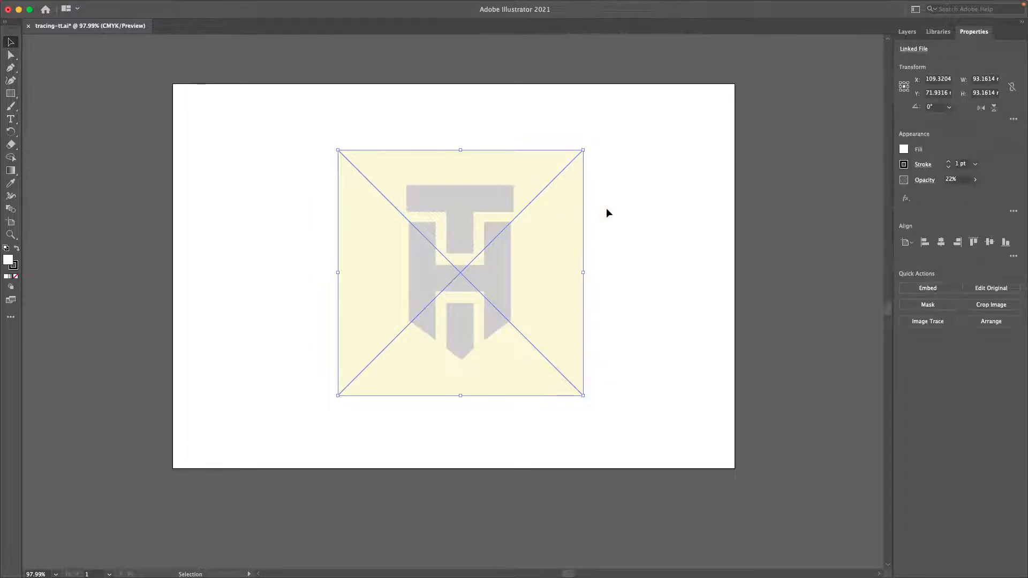
pyautogui.click(606, 213)
pyautogui.click(555, 201)
pyautogui.click(548, 134)
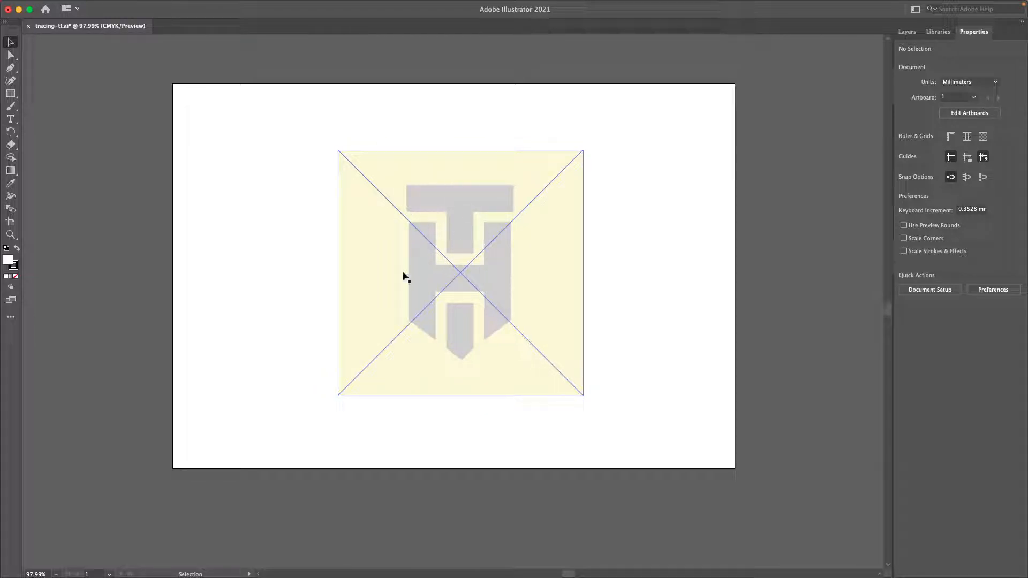
pyautogui.click(371, 214)
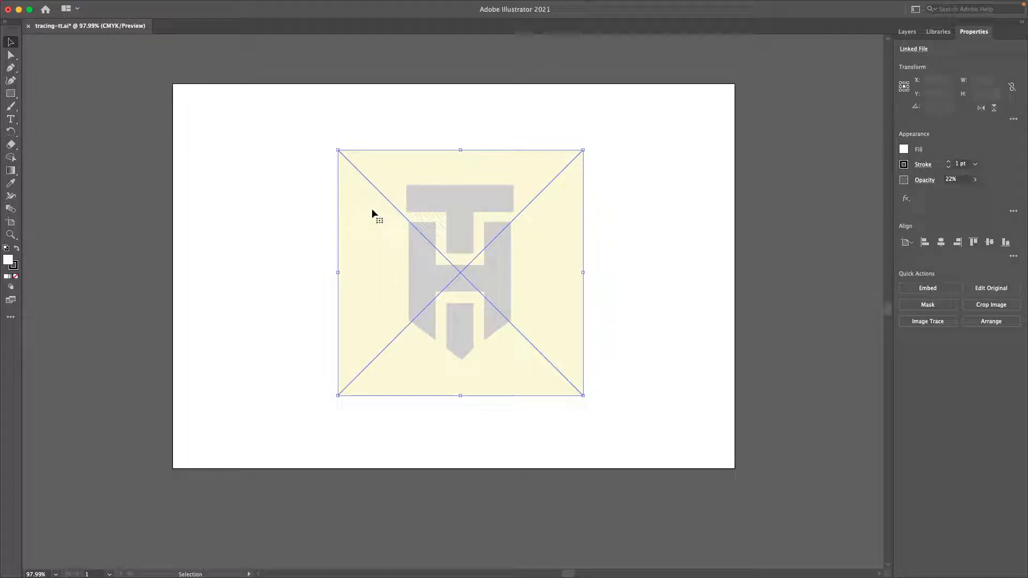
pyautogui.click(398, 132)
pyautogui.click(397, 169)
pyautogui.click(397, 137)
pyautogui.click(398, 165)
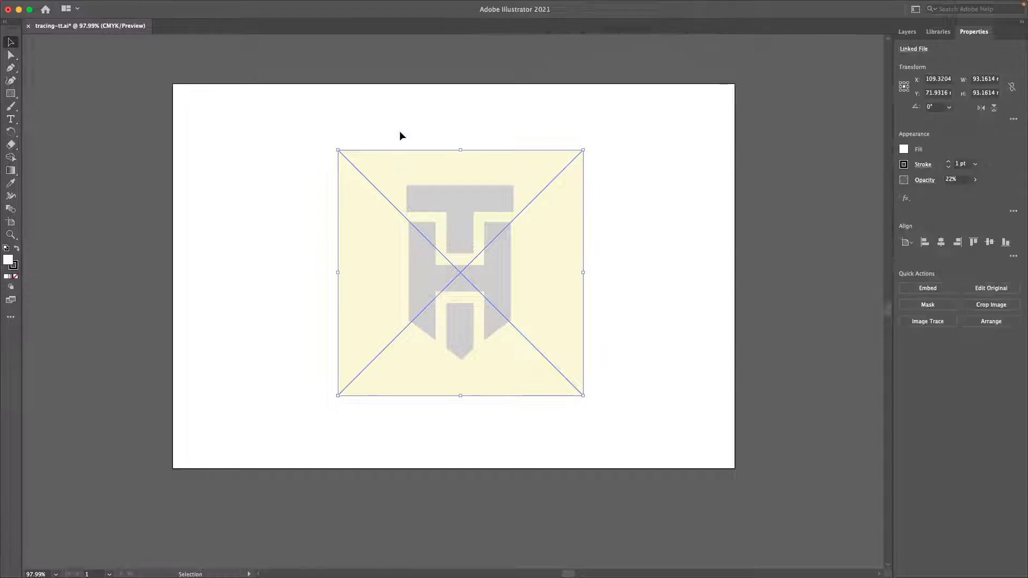
pyautogui.click(400, 132)
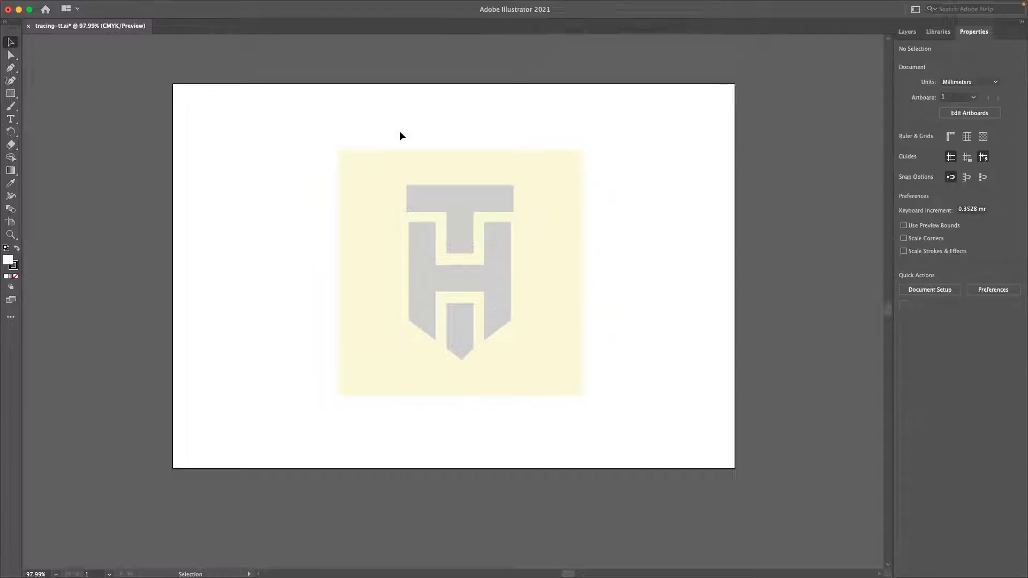
# Create a new layer above the Photo layer and name it "Traced photo".
pyautogui.click(905, 32)
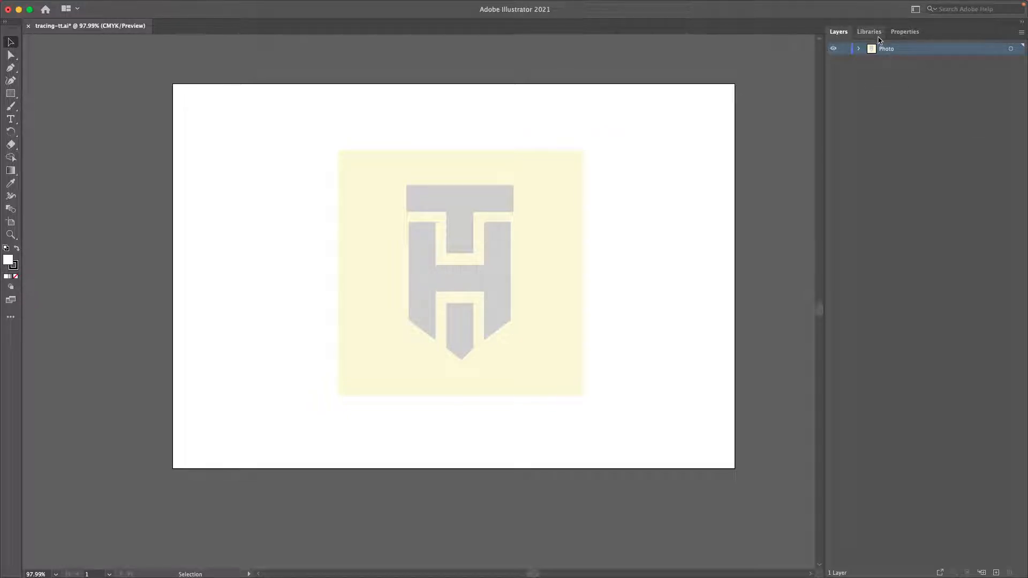
pyautogui.click(859, 49)
pyautogui.click(859, 50)
pyautogui.click(996, 572)
pyautogui.doubleClick(892, 50)
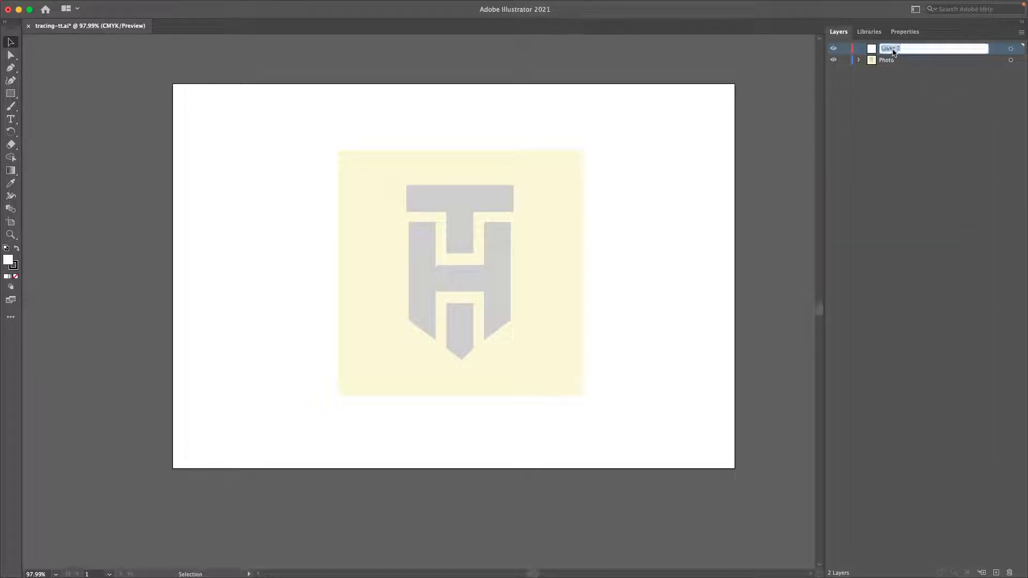
pyautogui.press('BackSpace')
pyautogui.write('Tr')
pyautogui.write('aced')
pyautogui.write(' phpo')
pyautogui.press('BackSpace')
pyautogui.press('BackSpace')
pyautogui.write('oto')
pyautogui.press('Return')
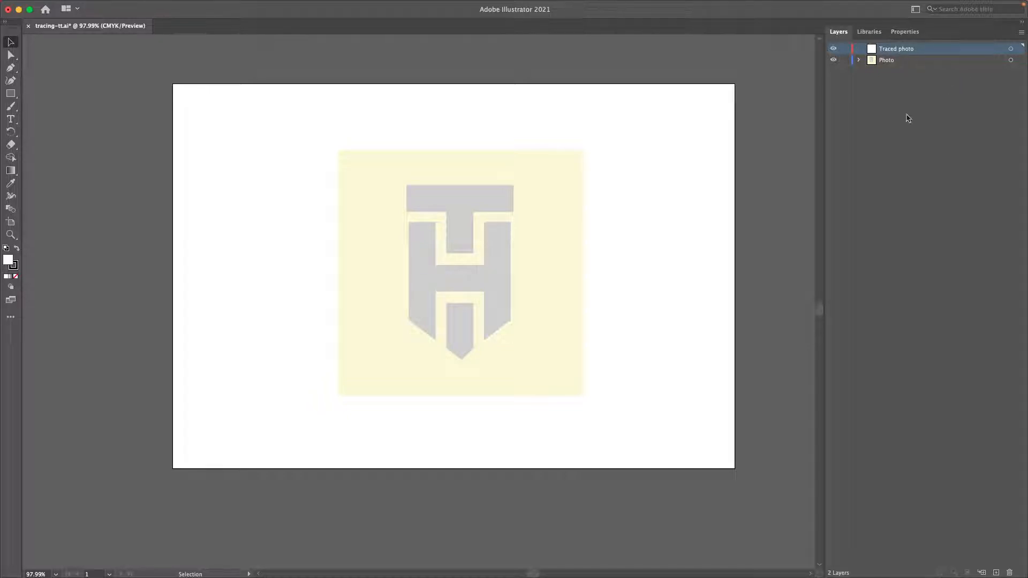
# Lock the Photo layer and test that the logo image can no longer be selected.
pyautogui.click(844, 60)
pyautogui.moveTo(330, 126); pyautogui.dragTo(382, 182)
pyautogui.moveTo(301, 127); pyautogui.dragTo(426, 184)
# Draw a closed irregular practice shape with one curved edge in the blank area beside the logo, using the Pen tool.
pyautogui.click(10, 55)
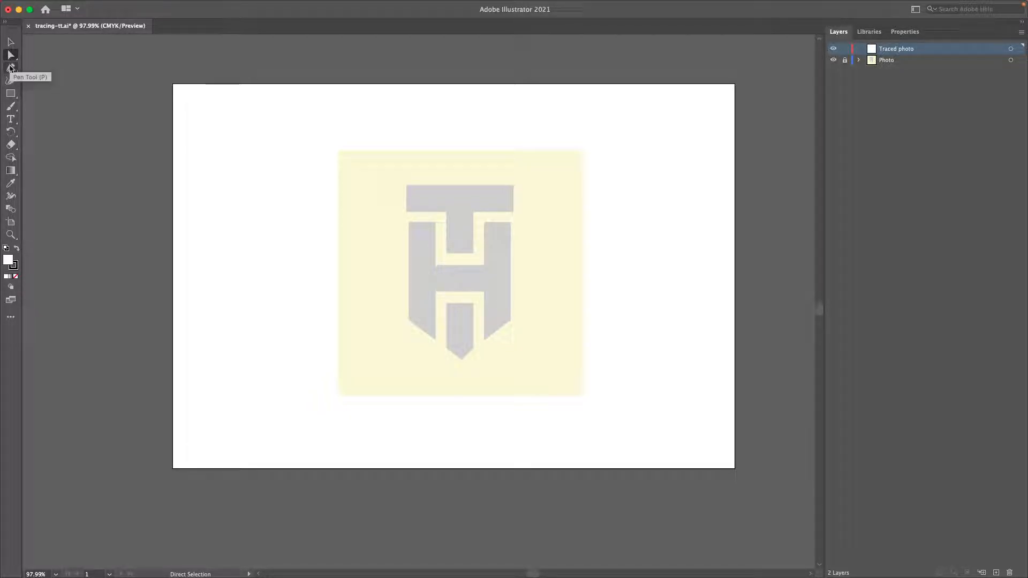
pyautogui.click(11, 68)
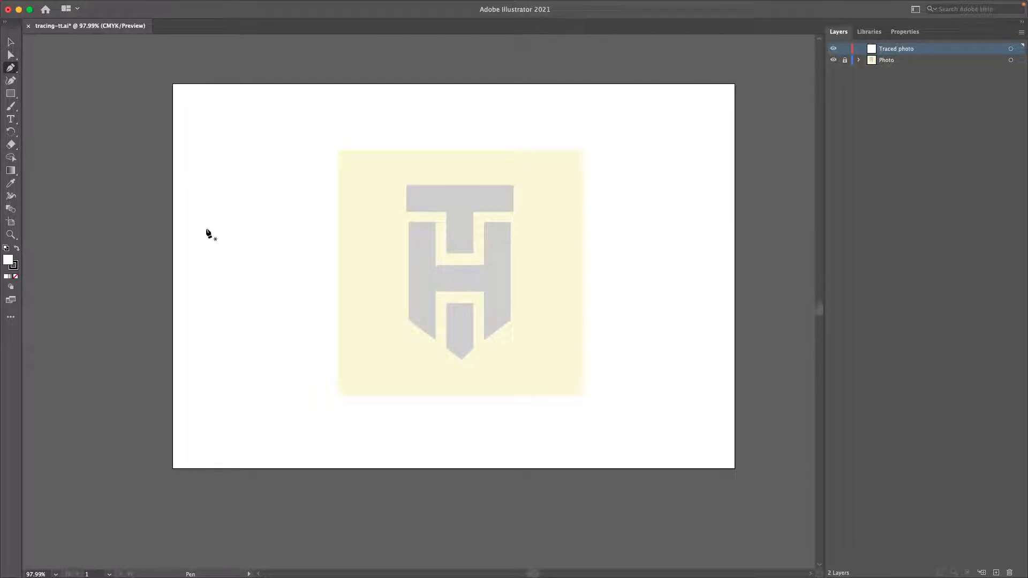
pyautogui.click(214, 290)
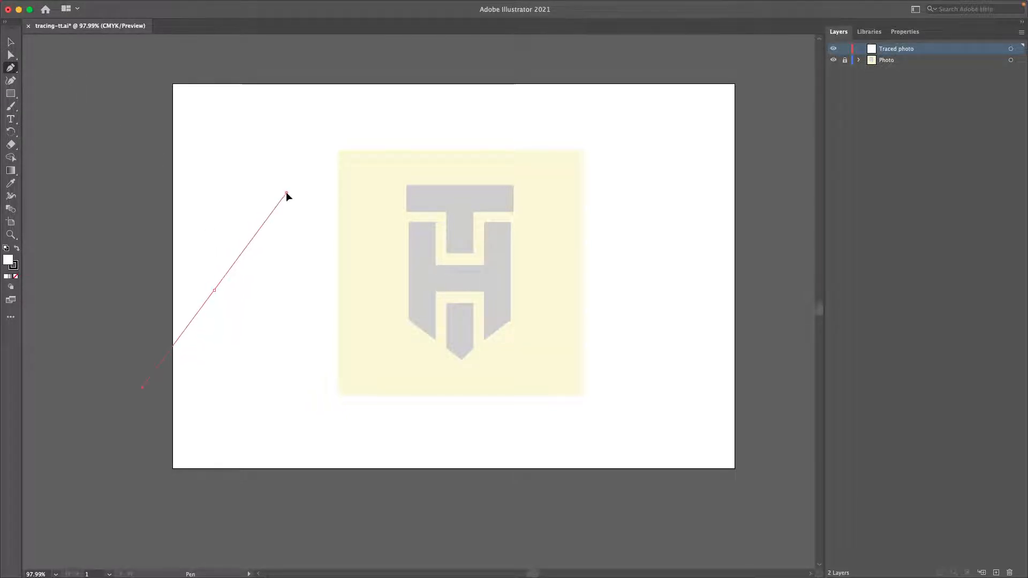
pyautogui.click(317, 170)
pyautogui.click(309, 222)
pyautogui.click(340, 134)
pyautogui.click(259, 128)
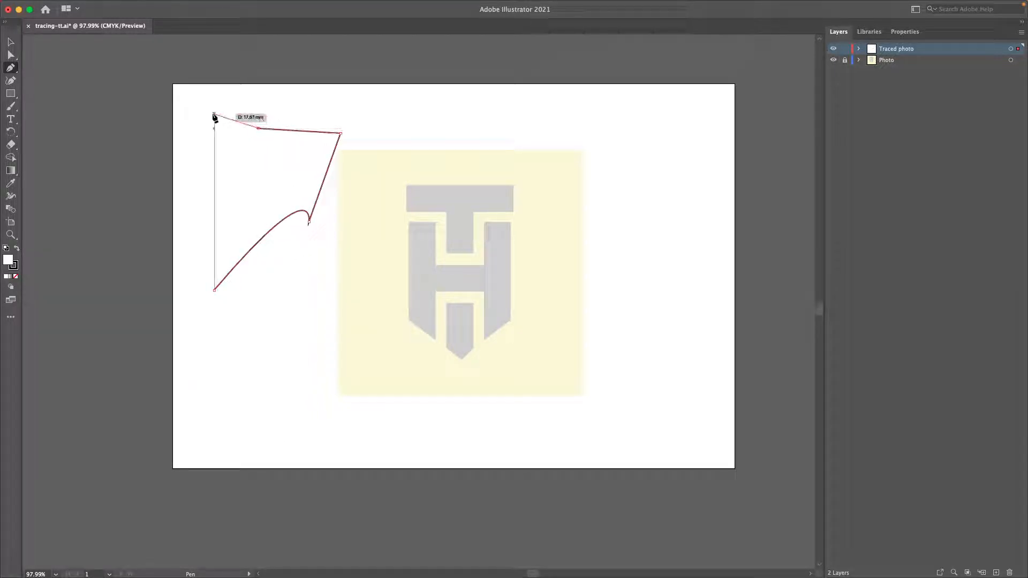
pyautogui.click(212, 113)
pyautogui.click(212, 177)
pyautogui.click(201, 228)
pyautogui.click(202, 264)
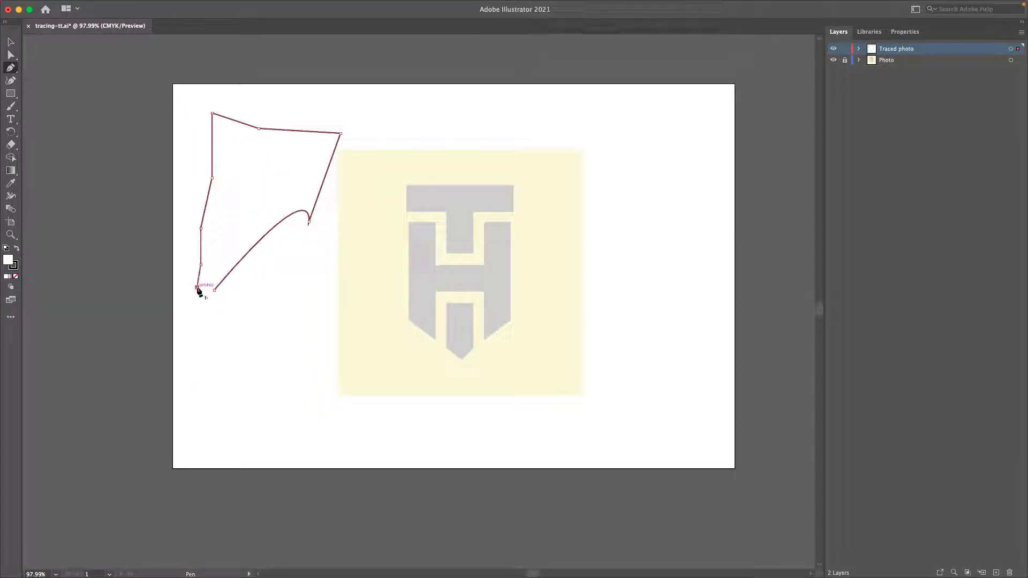
pyautogui.click(197, 287)
pyautogui.click(197, 346)
pyautogui.click(223, 378)
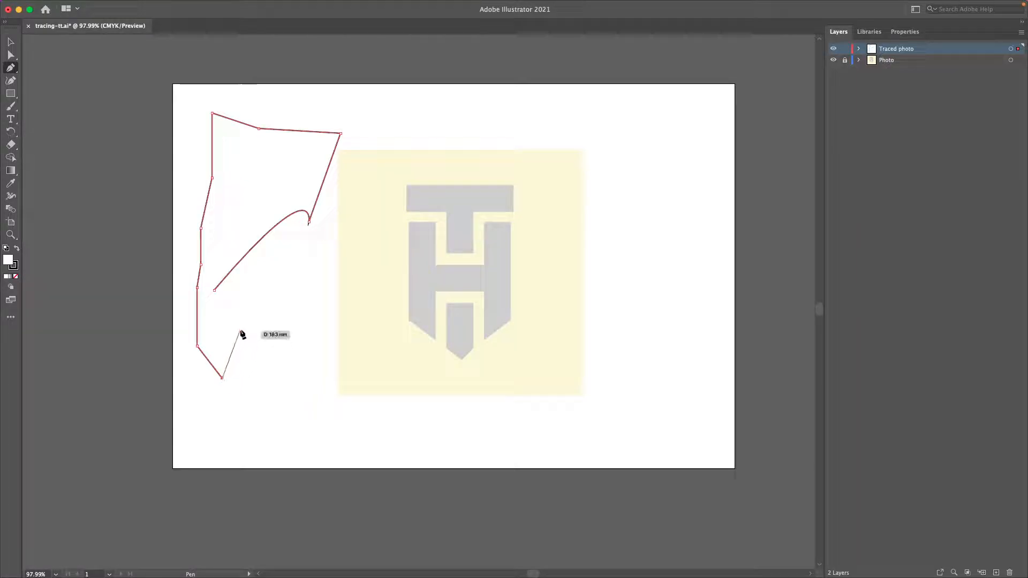
pyautogui.click(241, 326)
pyautogui.click(239, 273)
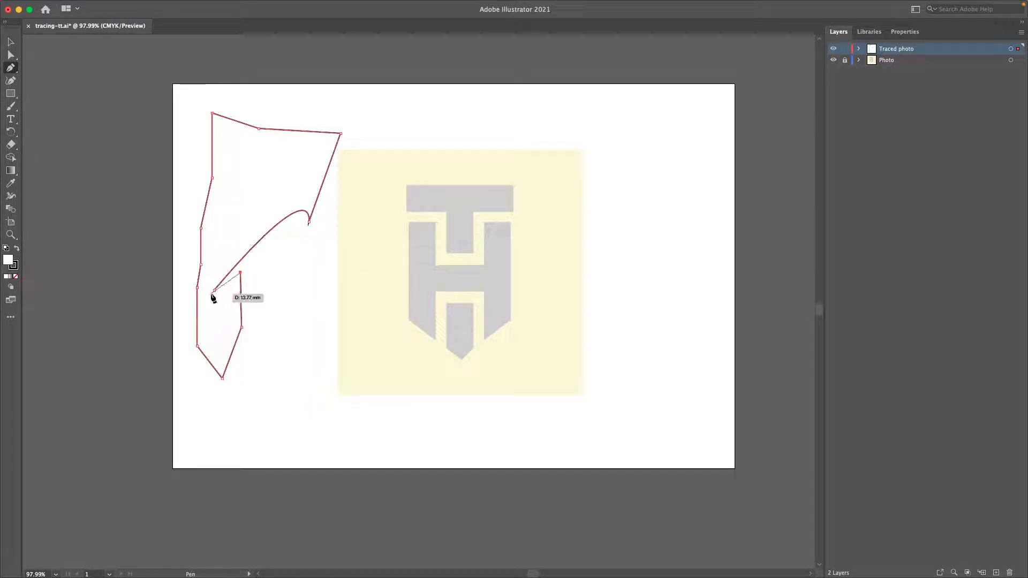
pyautogui.click(213, 289)
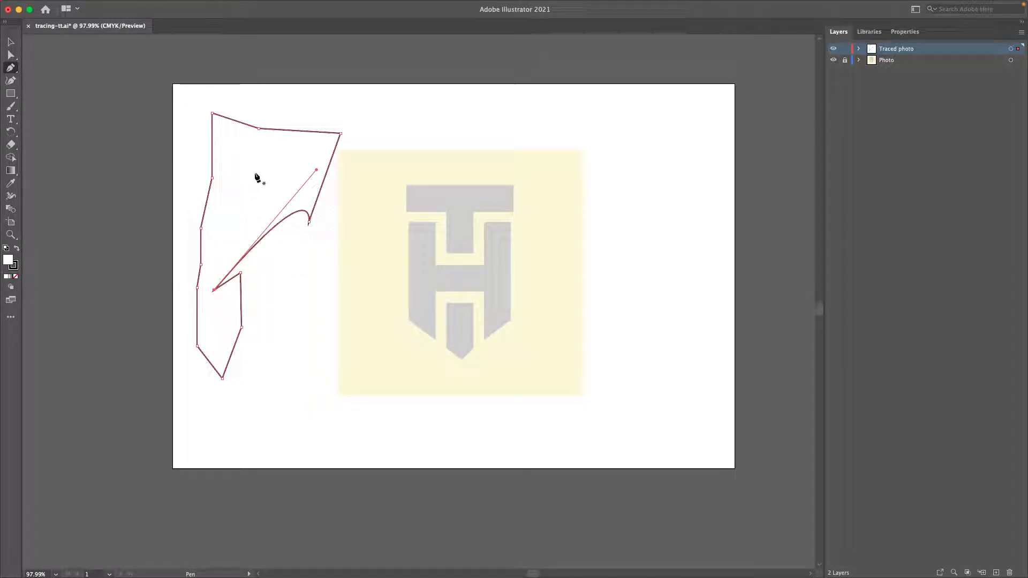
# Select the practice shape by its outline, move it slightly up and to the left, and deselect it.
pyautogui.press('v')
pyautogui.click(300, 98)
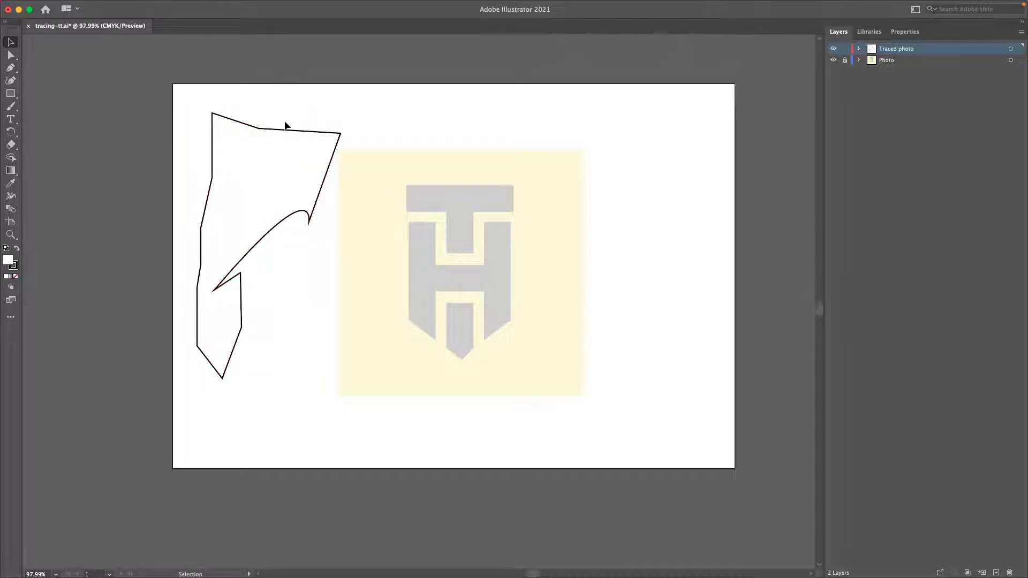
pyautogui.click(282, 131)
pyautogui.click(288, 101)
pyautogui.click(260, 128)
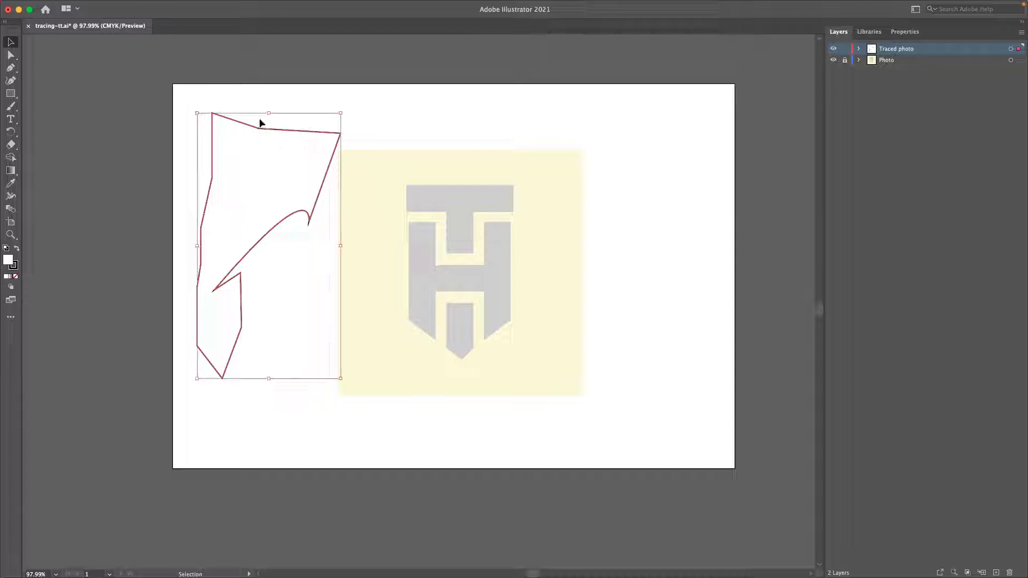
pyautogui.click(262, 101)
pyautogui.click(252, 127)
pyautogui.click(255, 102)
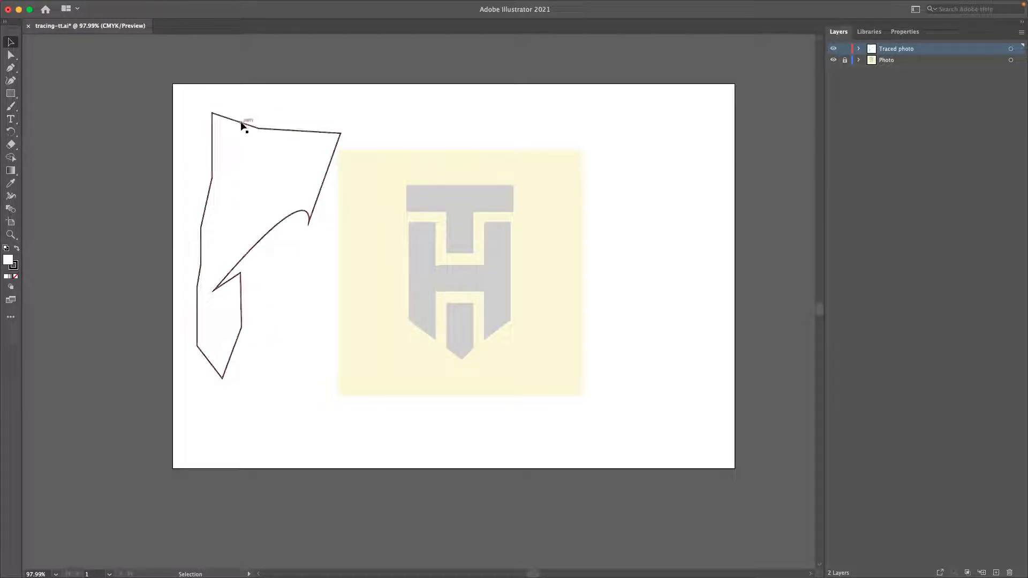
pyautogui.moveTo(240, 125); pyautogui.dragTo(234, 122)
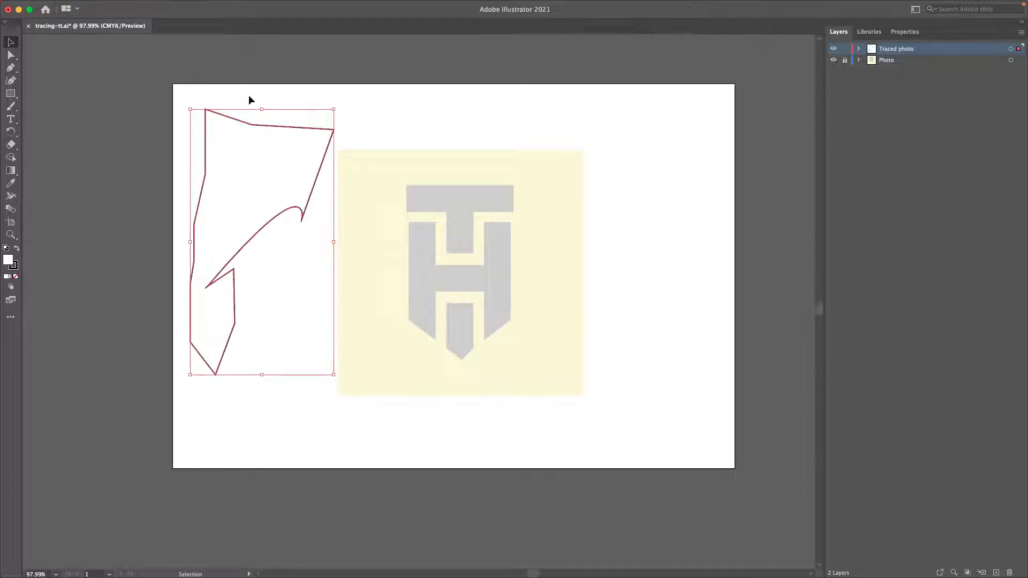
pyautogui.click(249, 100)
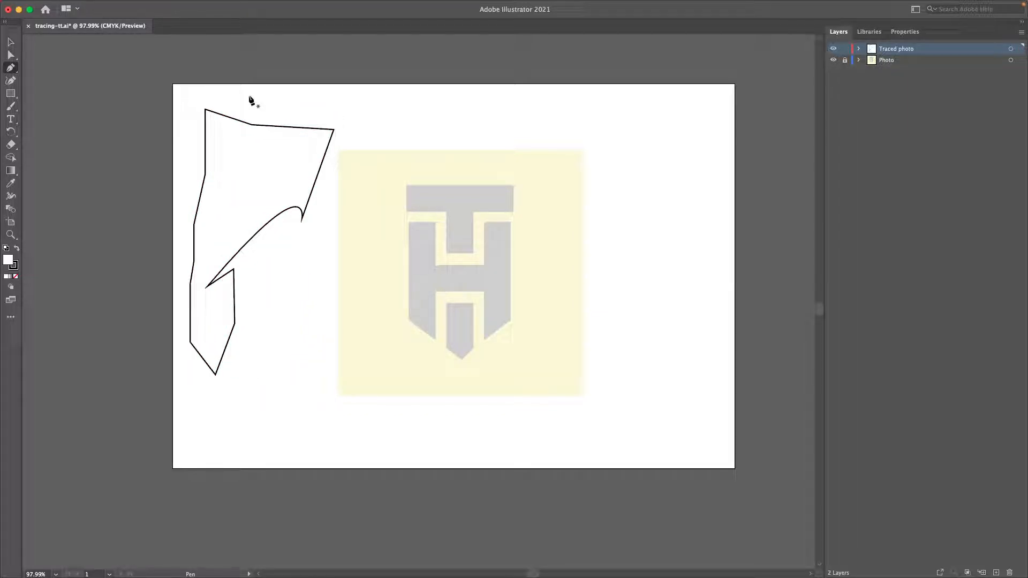
# Draw a thin closed four-sided practice shape along the artboard's upper edge with the Pen tool.
pyautogui.click(249, 100)
pyautogui.click(374, 100)
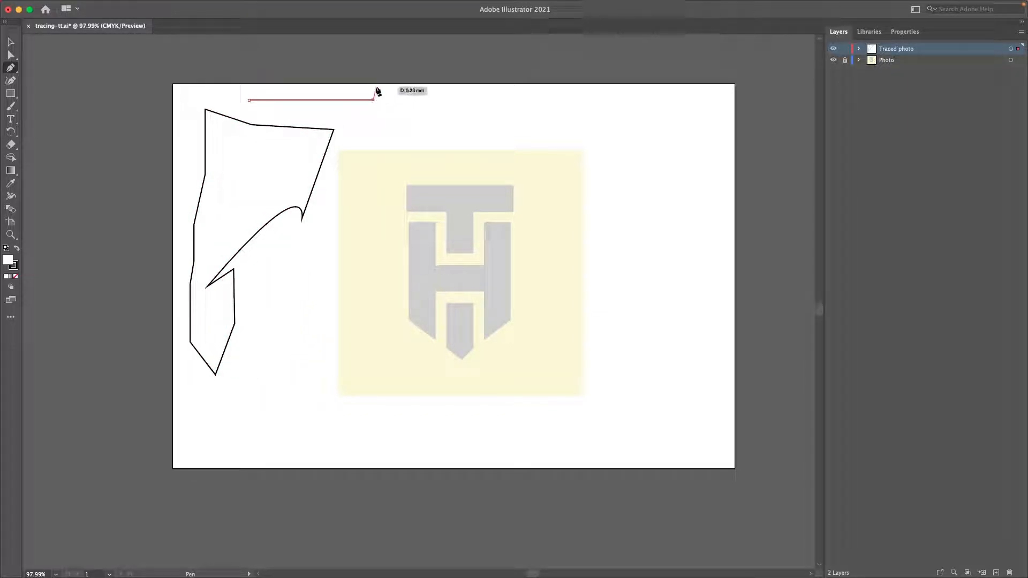
pyautogui.click(376, 86)
pyautogui.click(261, 89)
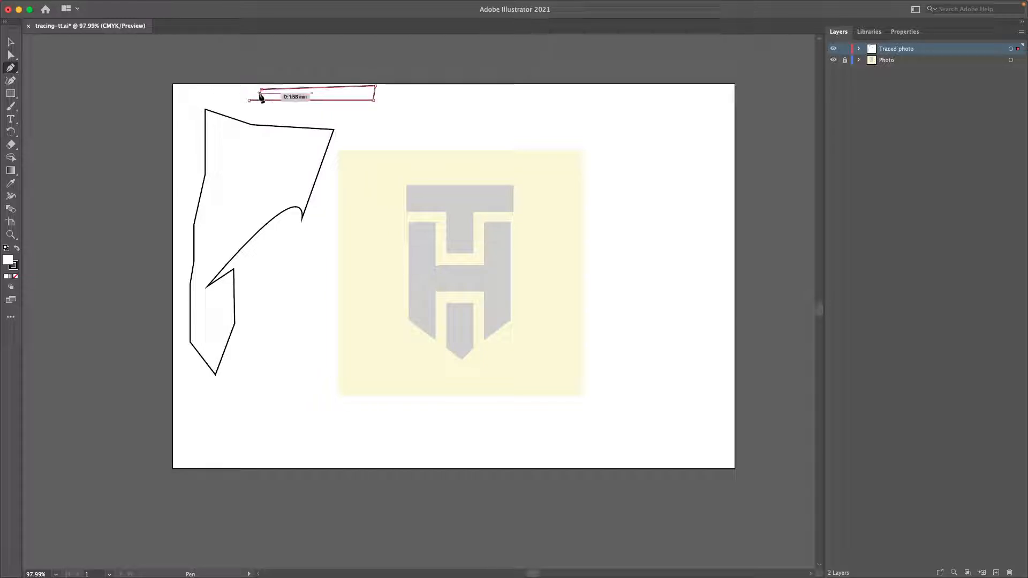
pyautogui.click(249, 101)
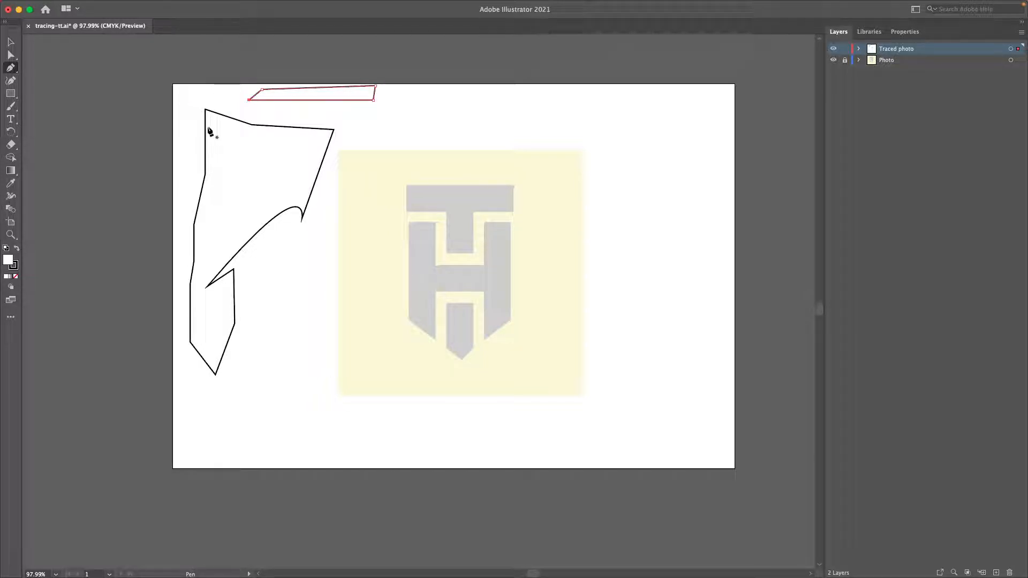
# Select both practice shapes and delete them.
pyautogui.press('v')
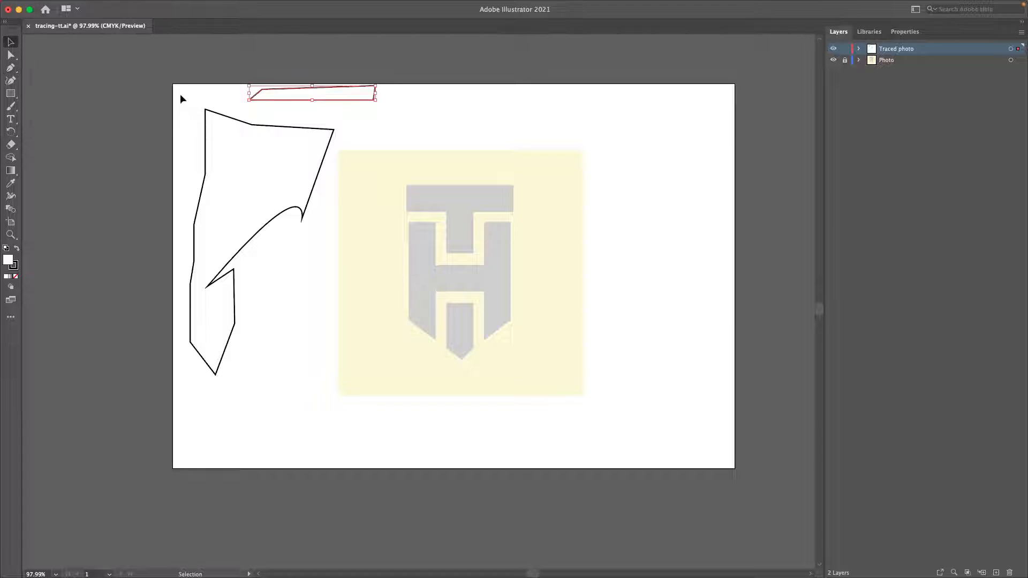
pyautogui.moveTo(272, 160); pyautogui.dragTo(270, 163)
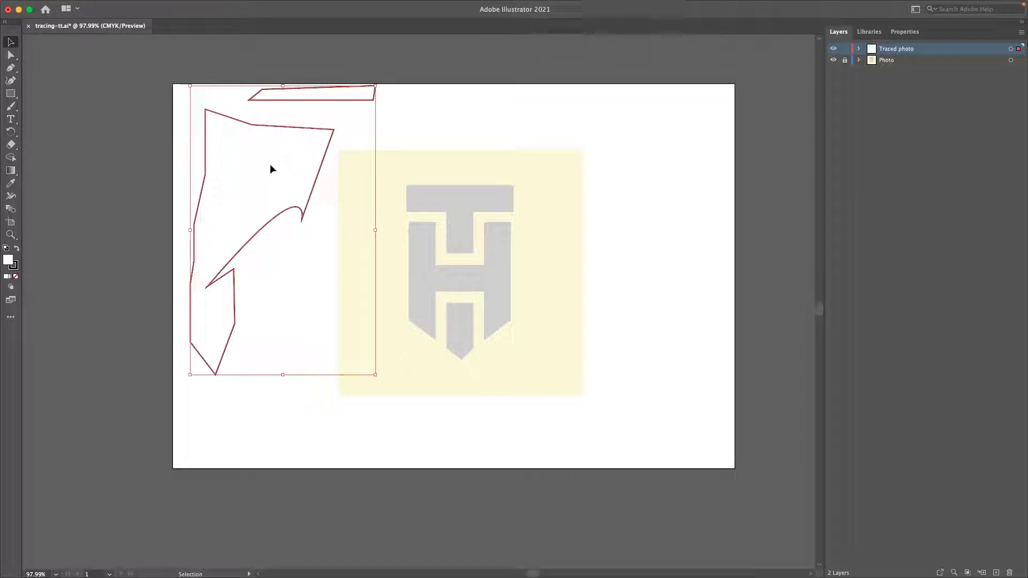
pyautogui.press('Delete')
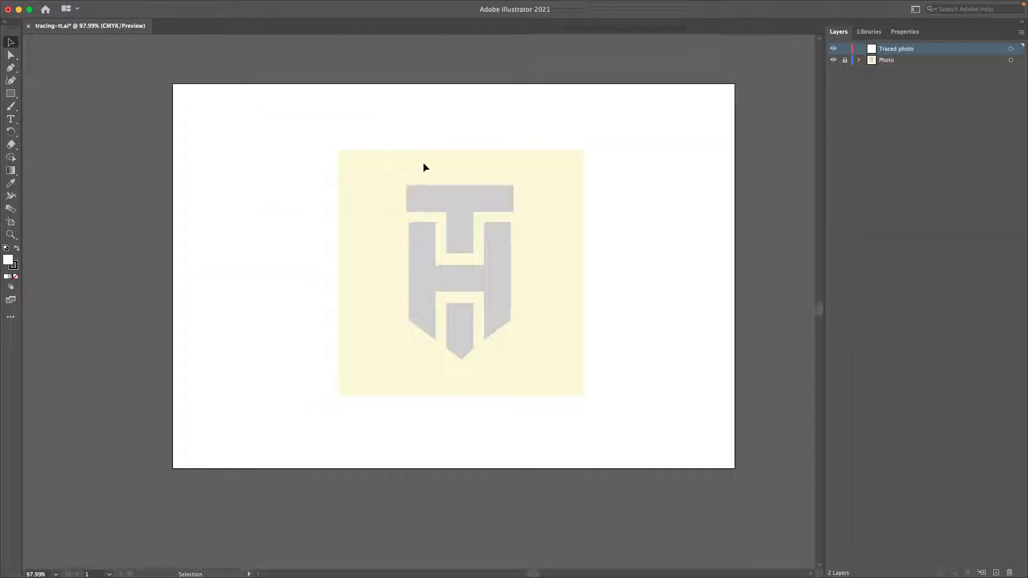
# Trace the crossbar of the logo's T as a closed rectangle about 40.4 by 10.1 mm with the Pen tool, keeping its sides straight.
pyautogui.press('p')
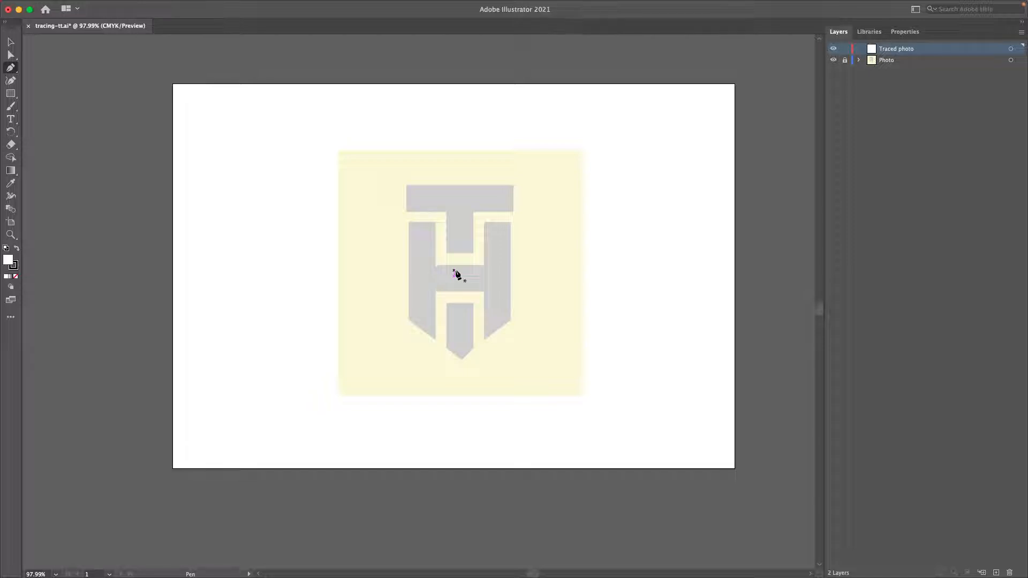
pyautogui.scroll(6, 471, 283)
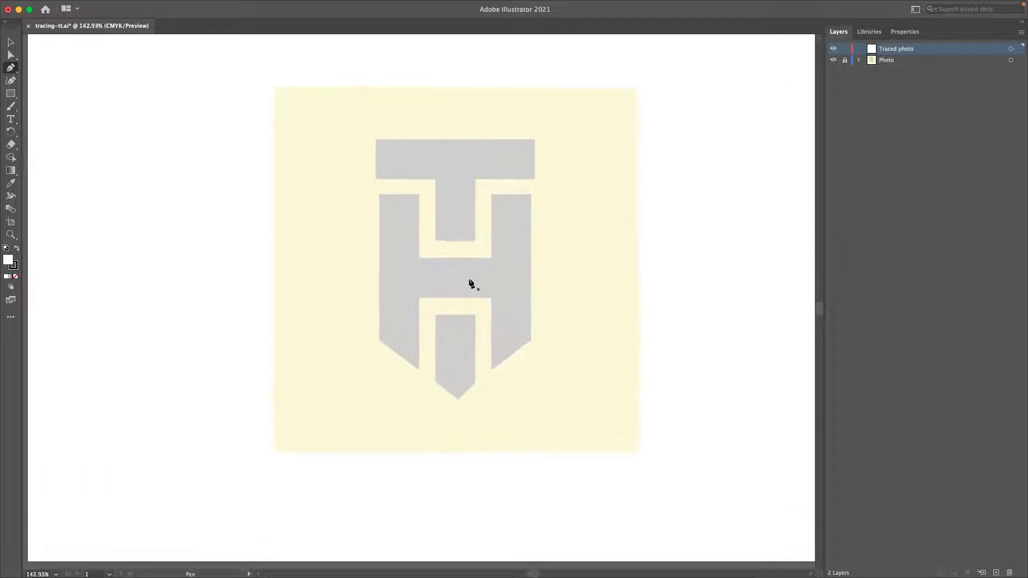
pyautogui.scroll(2, 471, 283)
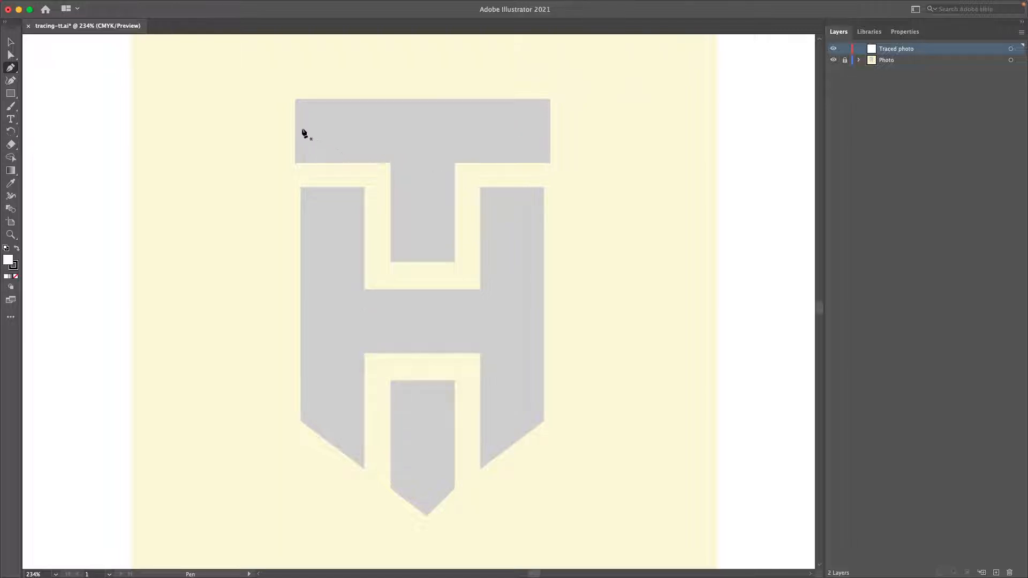
pyautogui.click(294, 99)
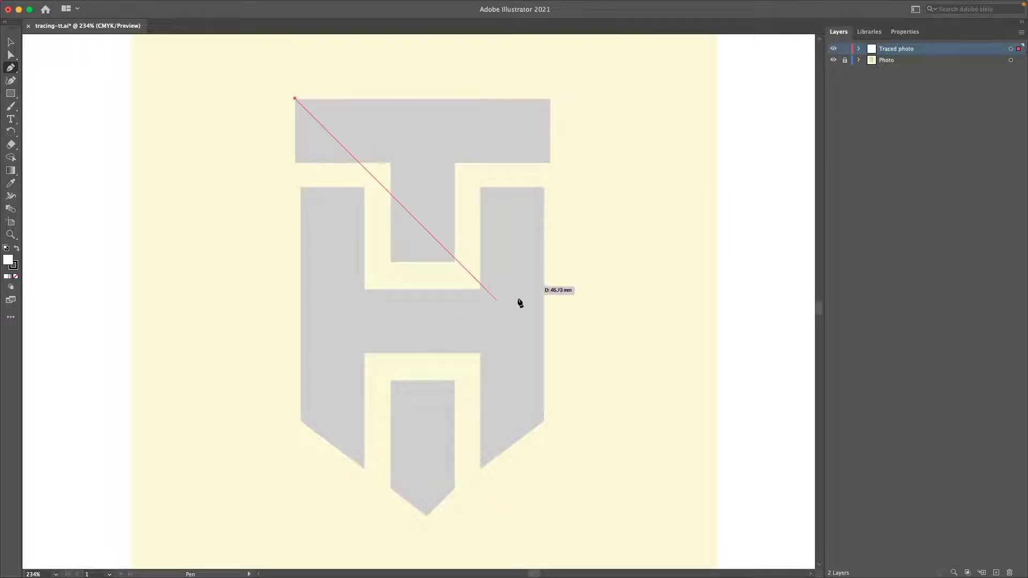
pyautogui.keyDown('shift'); pyautogui.click(549, 99); pyautogui.keyUp('shift')
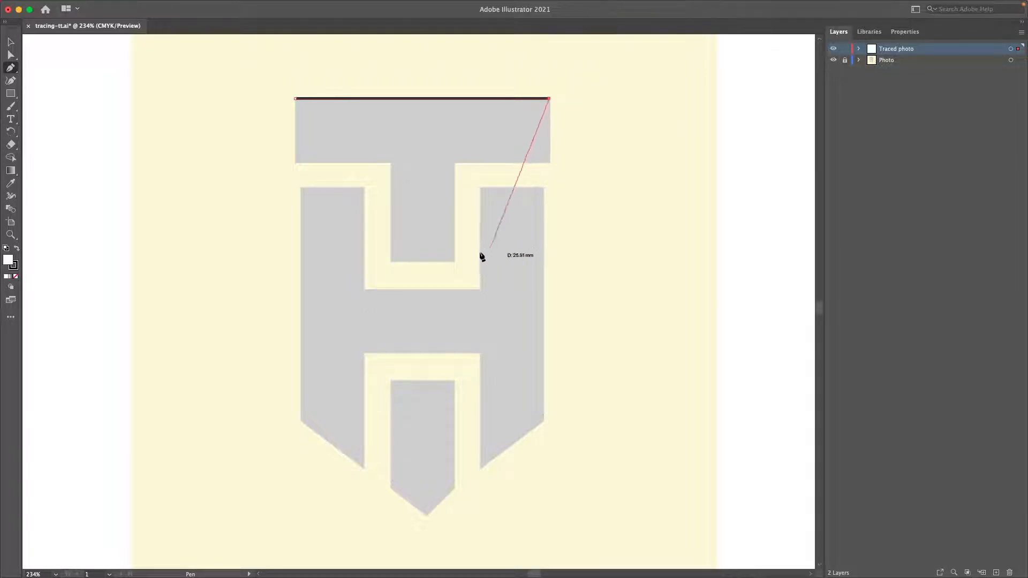
pyautogui.keyDown('shift'); pyautogui.click(550, 161); pyautogui.keyUp('shift')
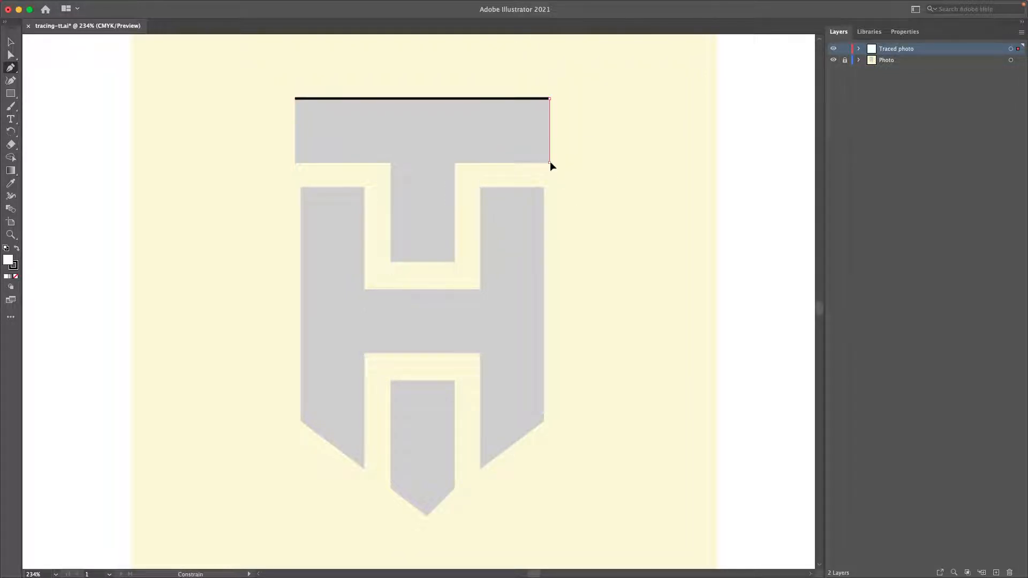
pyautogui.click(296, 162)
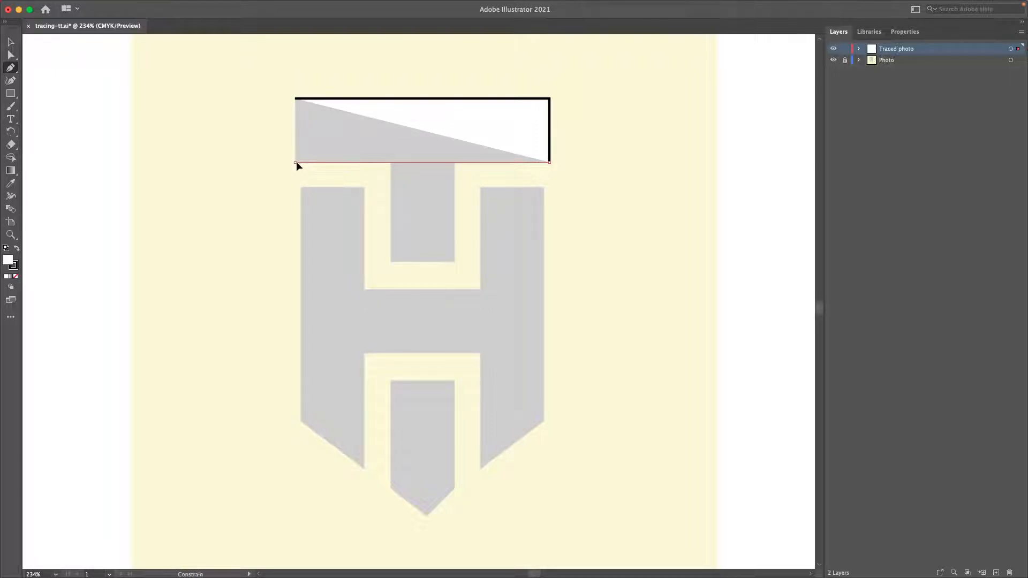
pyautogui.click(294, 99)
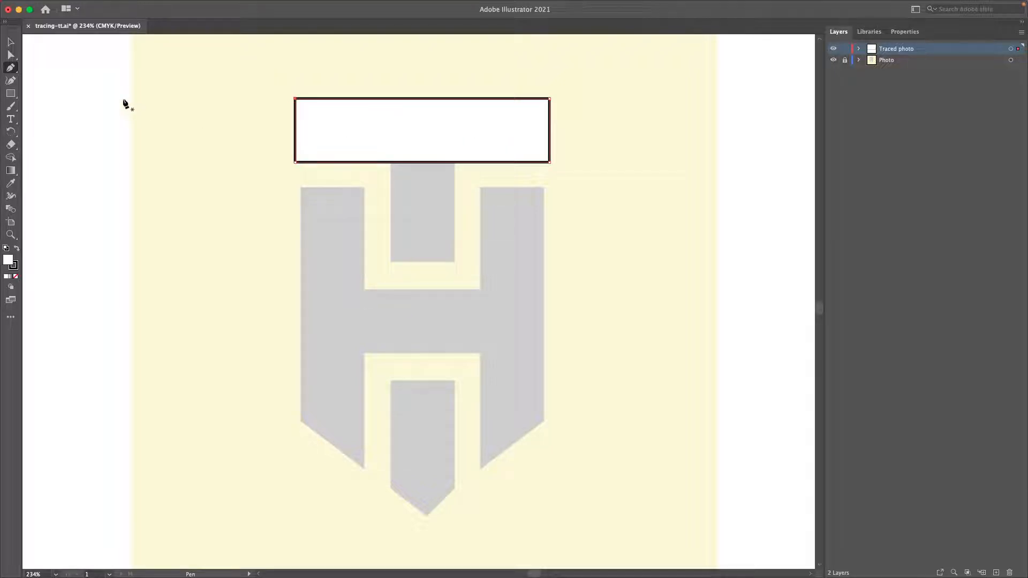
# Set the crossbar rectangle's fill to None and deselect it.
pyautogui.click(11, 43)
pyautogui.click(904, 31)
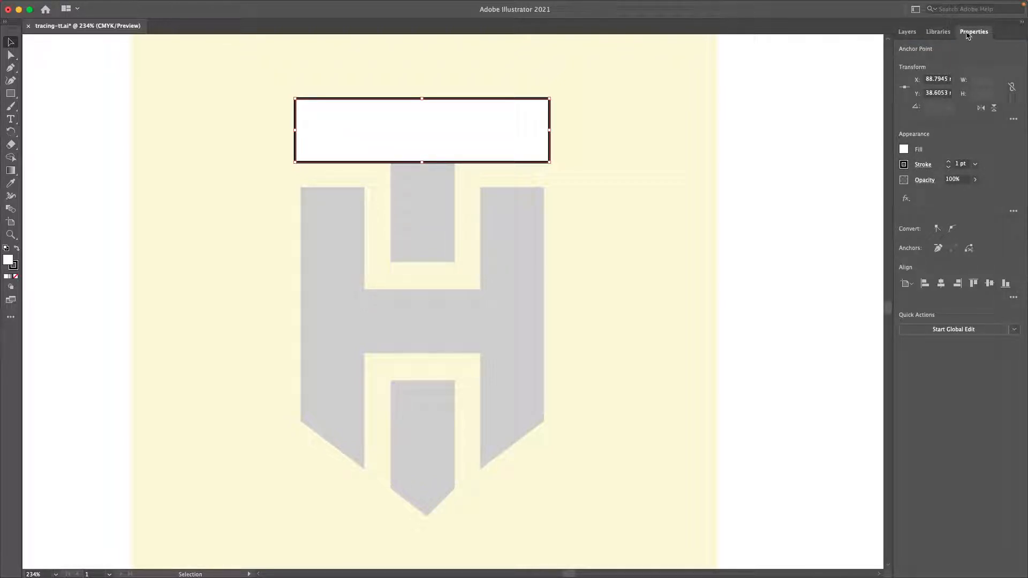
pyautogui.click(904, 150)
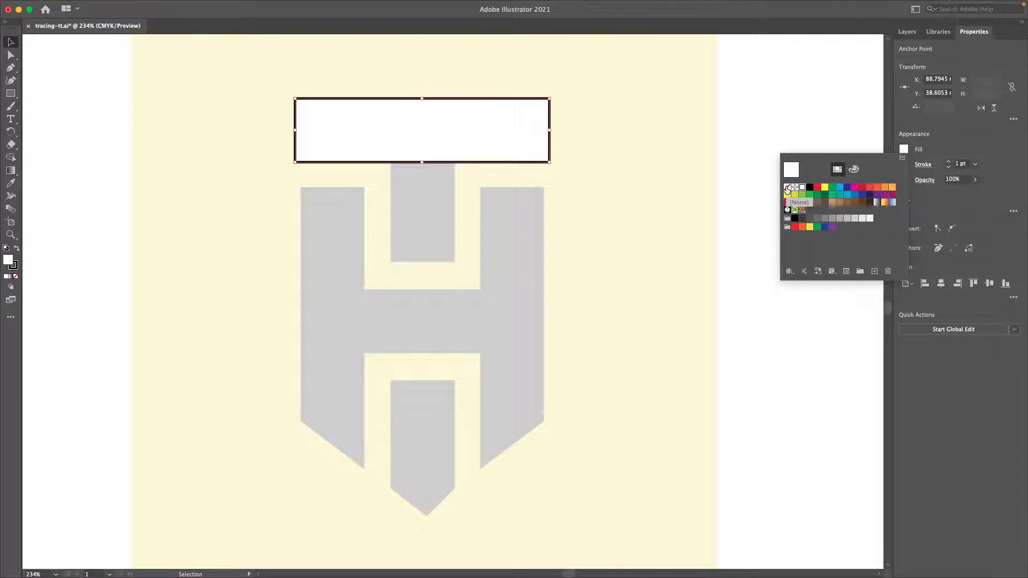
pyautogui.click(787, 188)
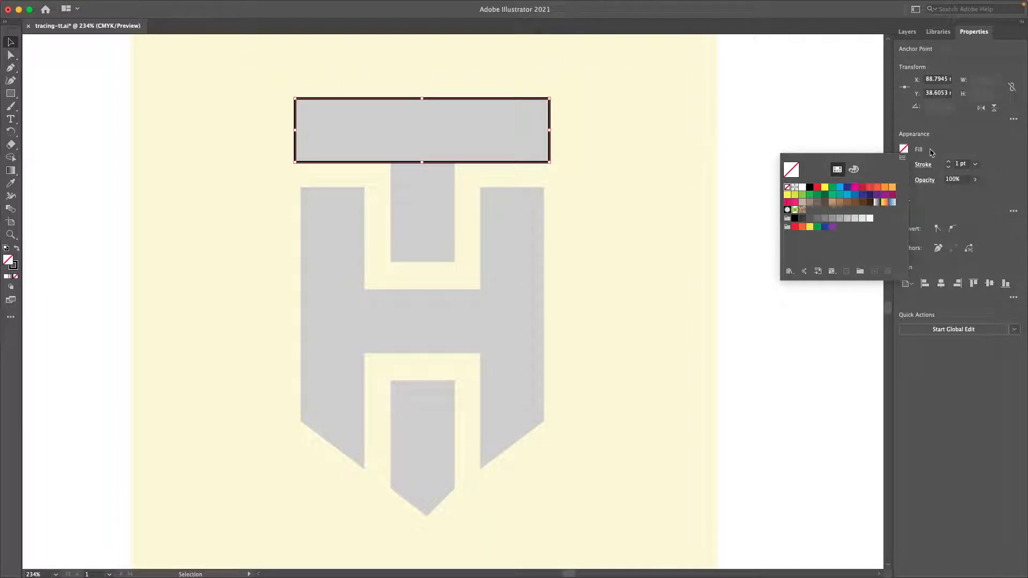
pyautogui.click(946, 148)
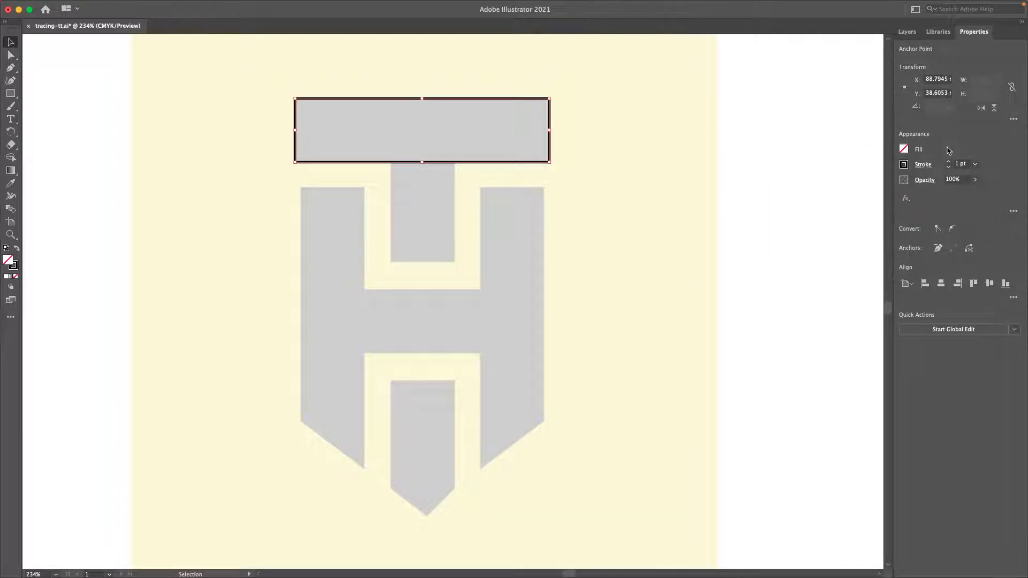
pyautogui.click(672, 163)
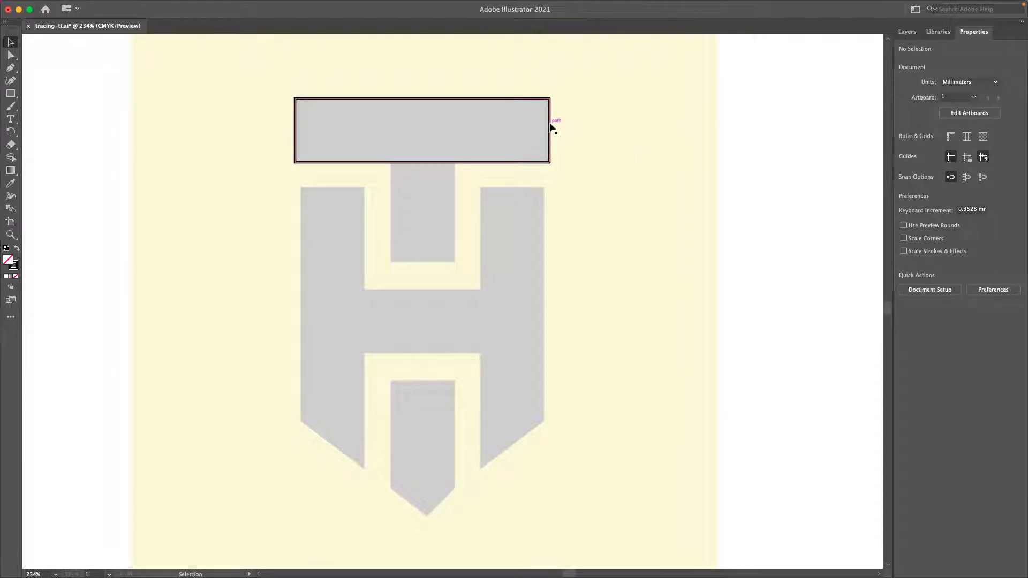
# Move the crossbar outline to the left by its edge, undo the move, and leave the outline deselected.
pyautogui.moveTo(551, 126); pyautogui.dragTo(439, 126)
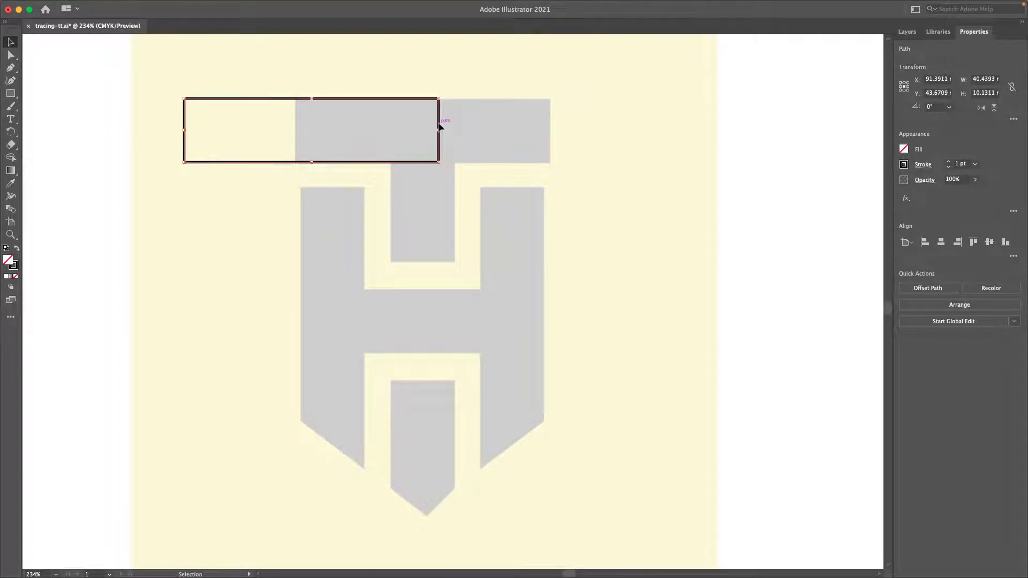
pyautogui.press('a')
pyautogui.press('super+z')
pyautogui.press('super+z')
pyautogui.click(588, 104)
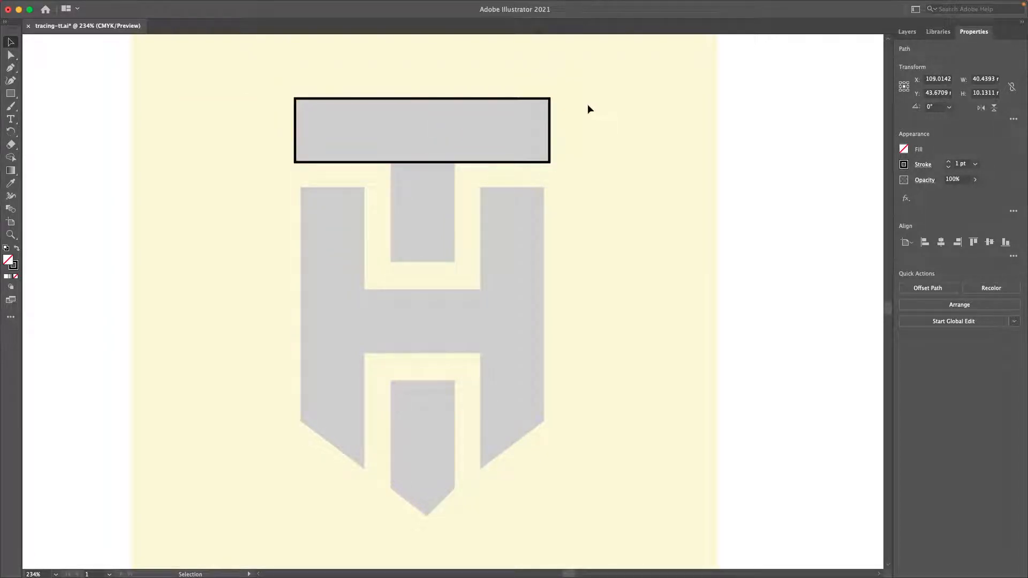
pyautogui.click(549, 104)
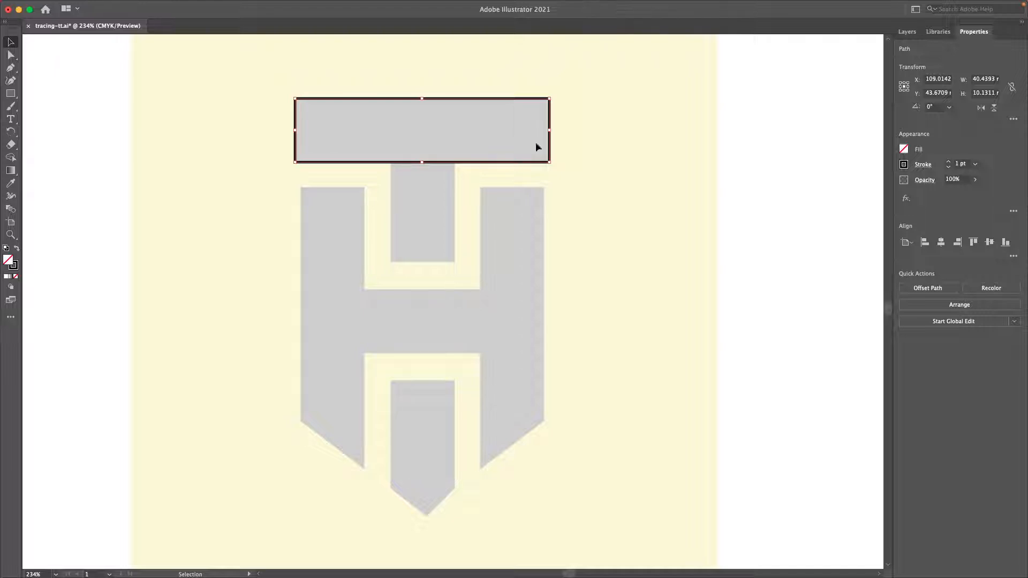
pyautogui.click(577, 178)
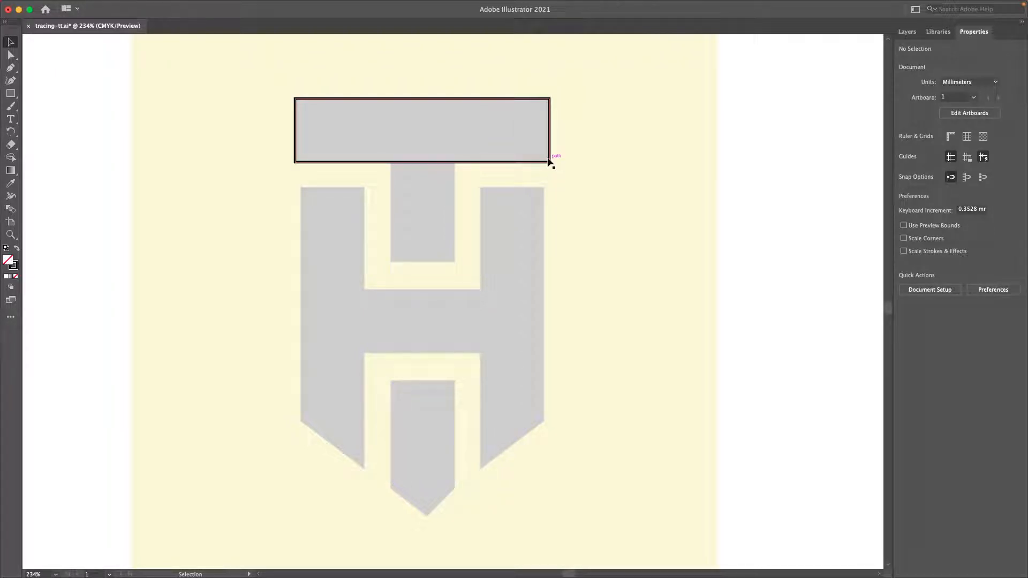
# Move the crossbar outline by its edge to the right of the logo, bring it back over the T's crossbar, and deselect it.
pyautogui.moveTo(549, 161); pyautogui.dragTo(812, 172)
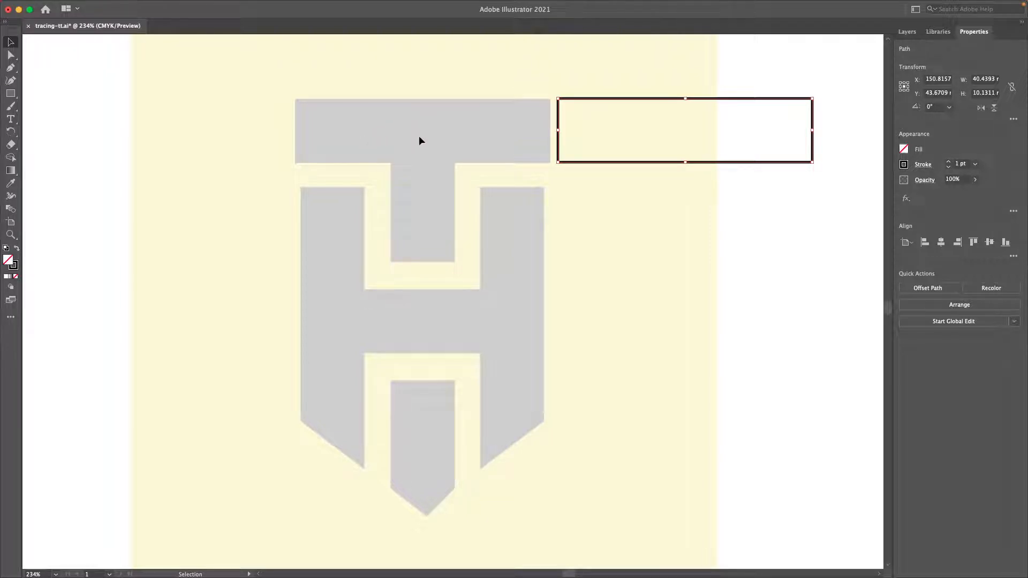
pyautogui.moveTo(596, 99); pyautogui.dragTo(332, 101)
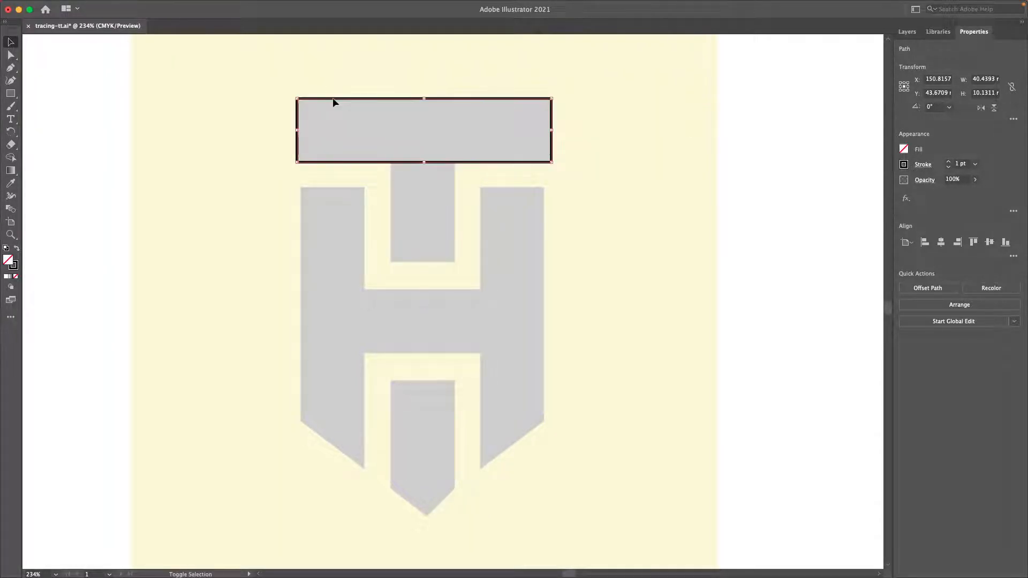
pyautogui.click(337, 74)
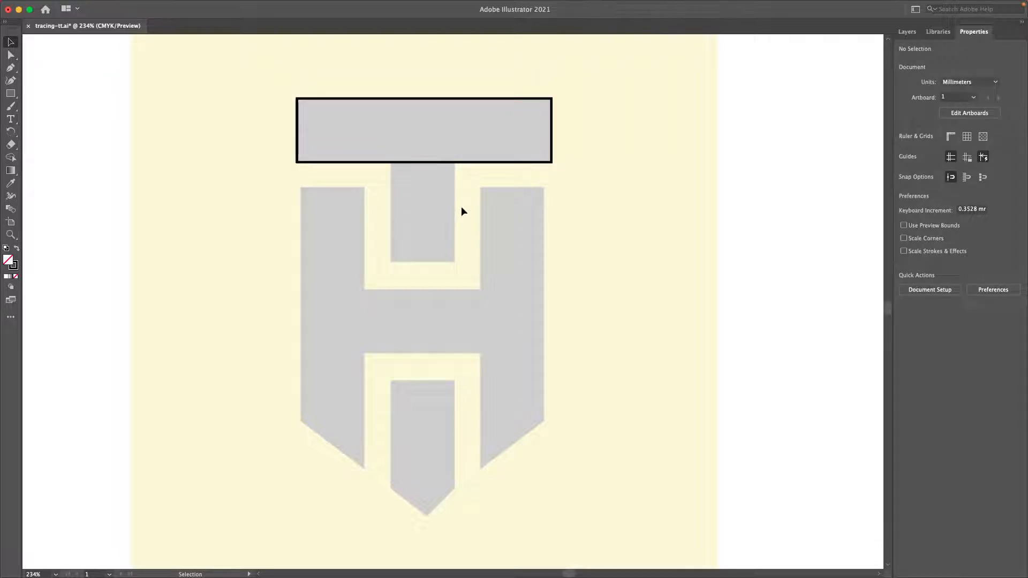
# Trace the stem of the T as a closed four-sided shape about 10.2 by 15.8 mm with the Pen tool, starting at the crossbar's lower edge.
pyautogui.press('p')
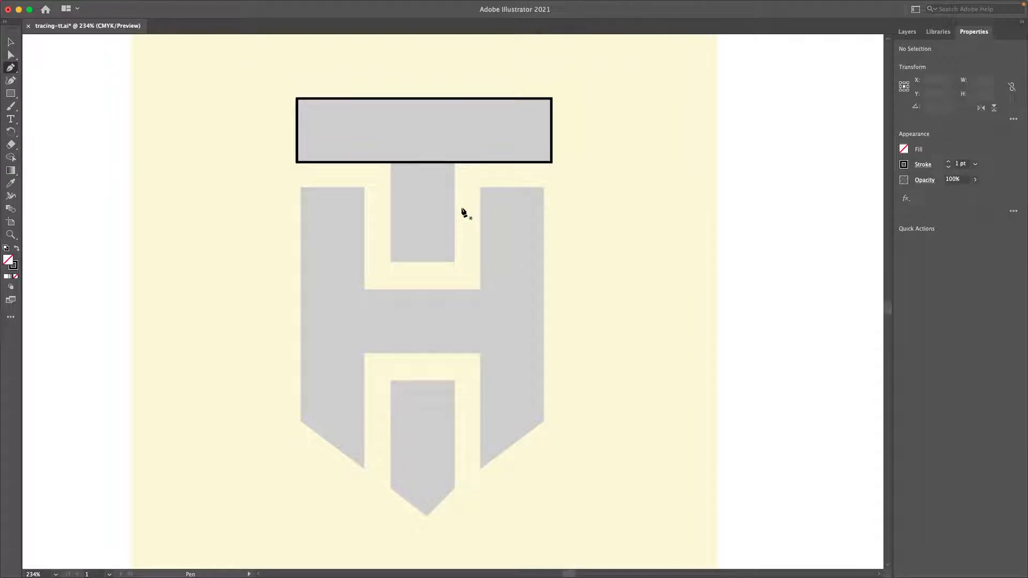
pyautogui.click(453, 162)
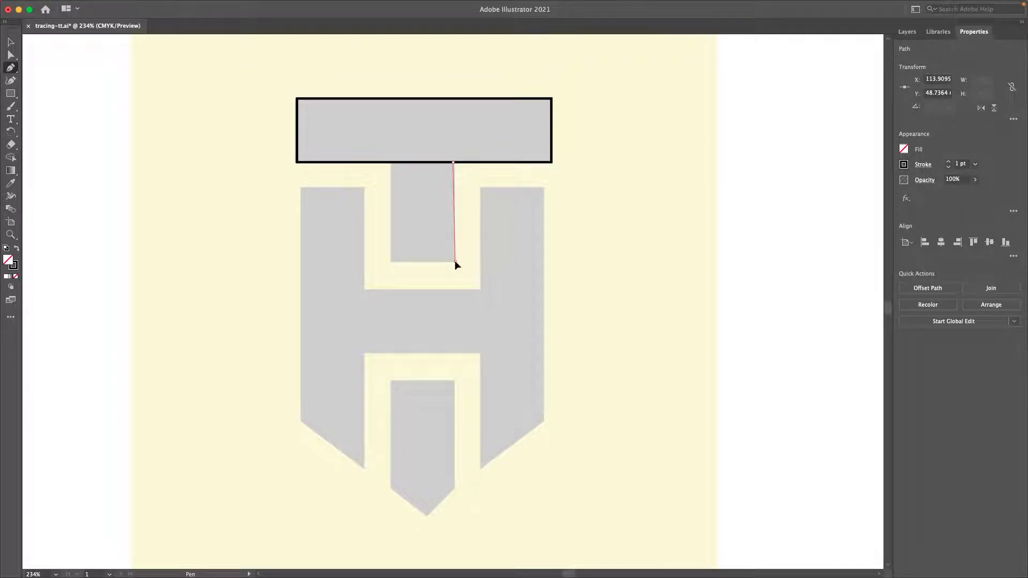
pyautogui.click(455, 261)
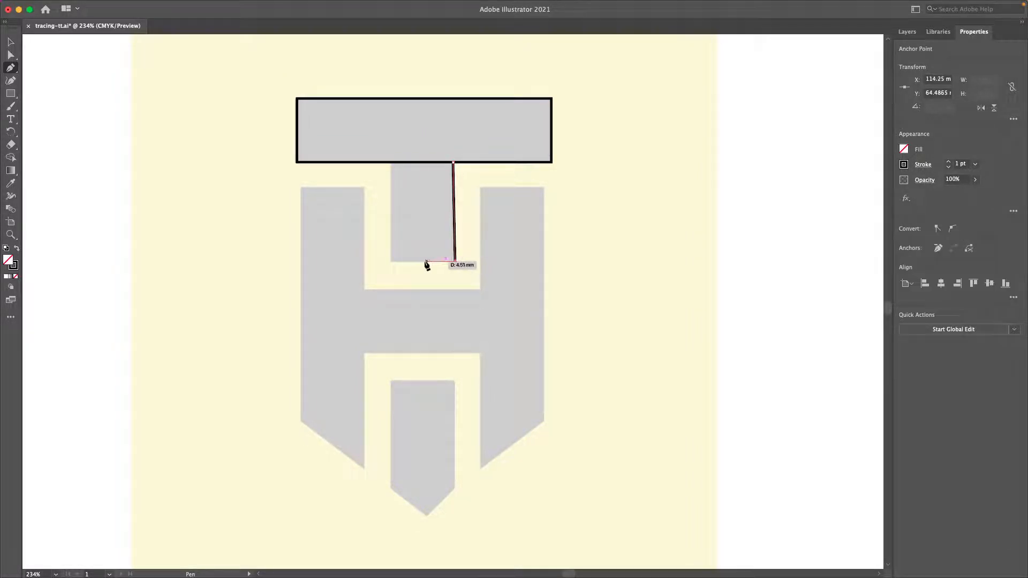
pyautogui.click(391, 260)
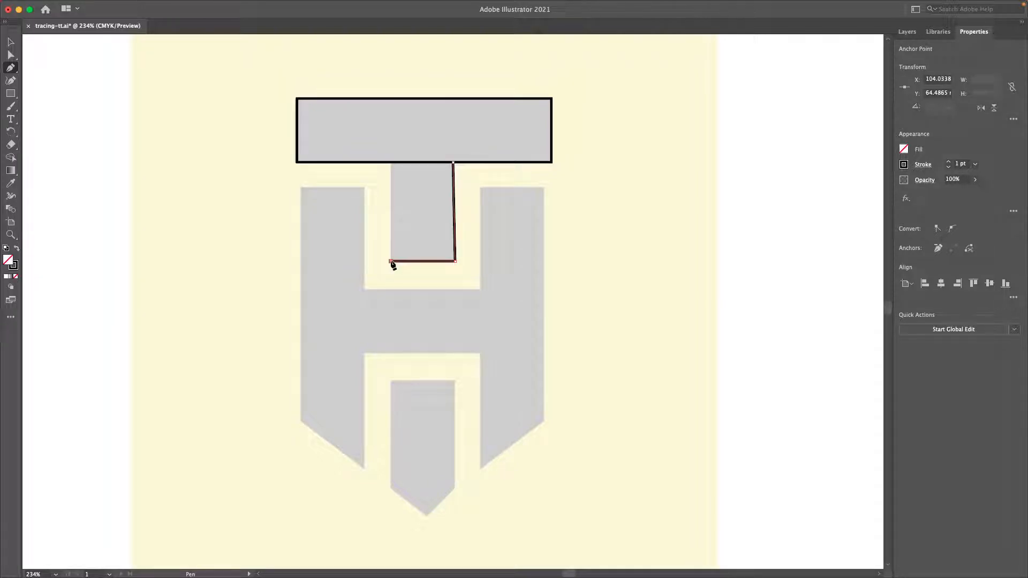
pyautogui.click(391, 162)
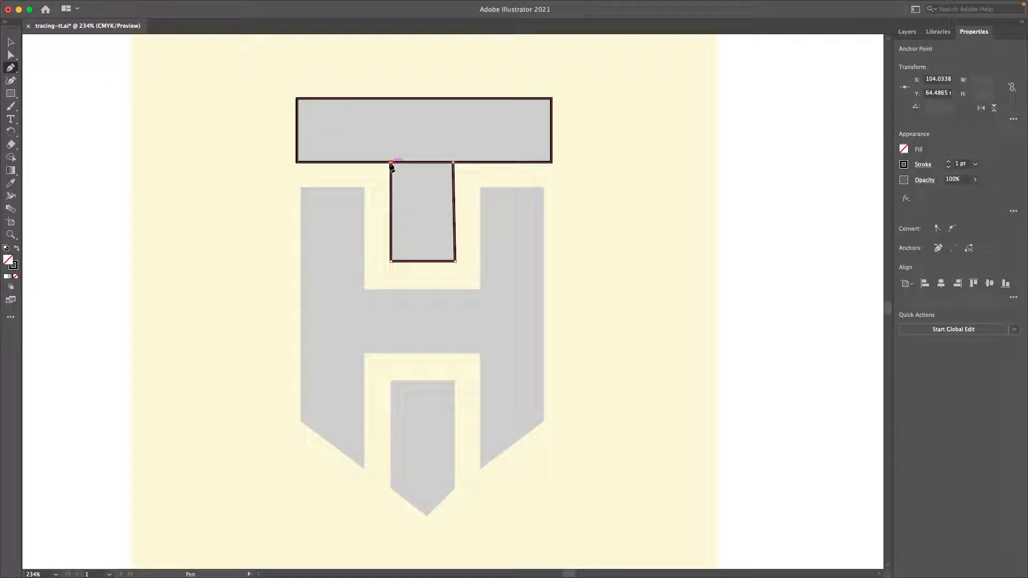
pyautogui.click(454, 162)
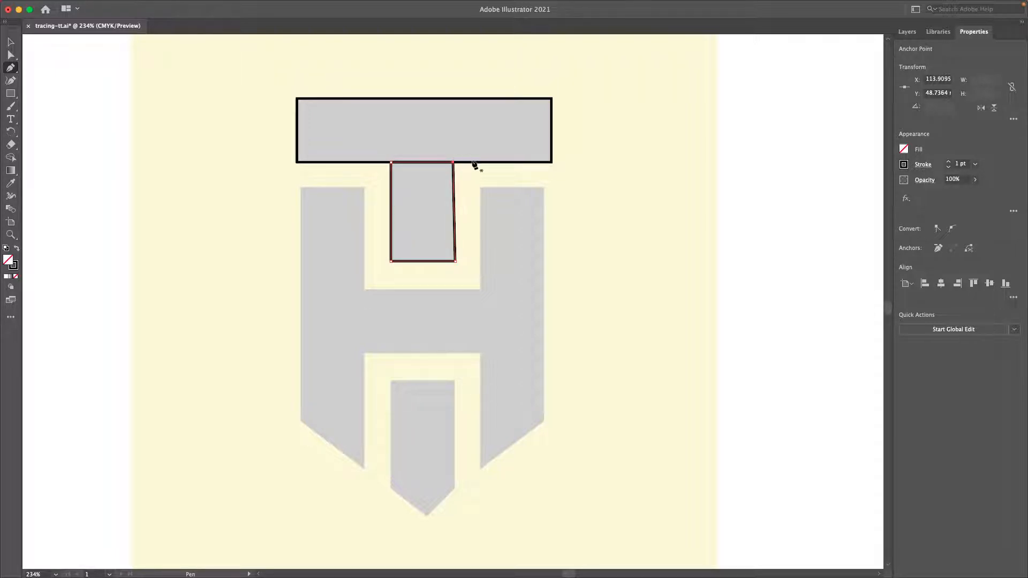
# Move the stem outline slightly to the right by its edge and deselect it.
pyautogui.press('v')
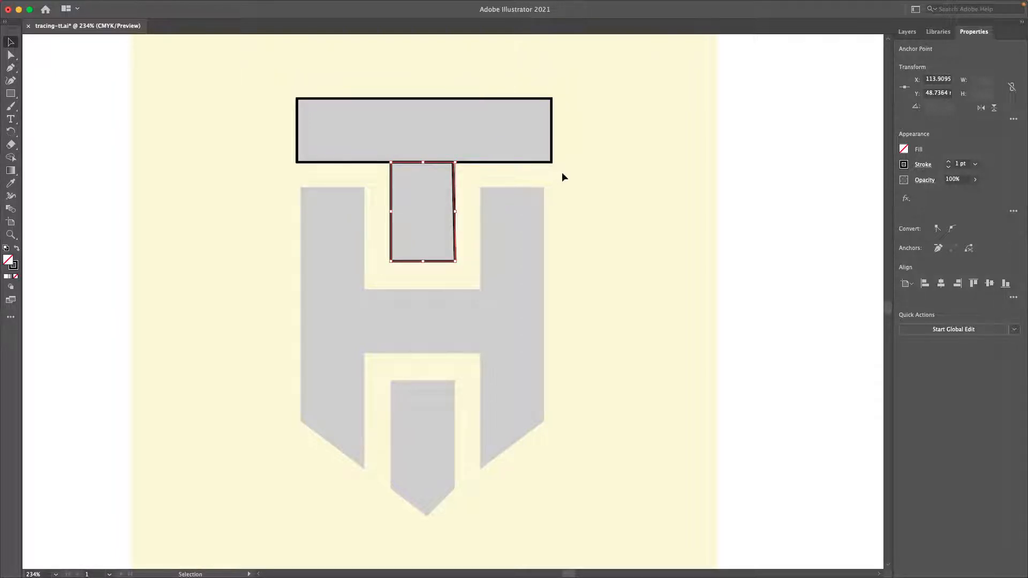
pyautogui.click(561, 172)
pyautogui.moveTo(454, 177)
pyautogui.mouseDown()
pyautogui.moveTo(440, 195)
pyautogui.moveTo(217, 299)
pyautogui.moveTo(448, 172)
pyautogui.moveTo(455, 179)
pyautogui.mouseUp()
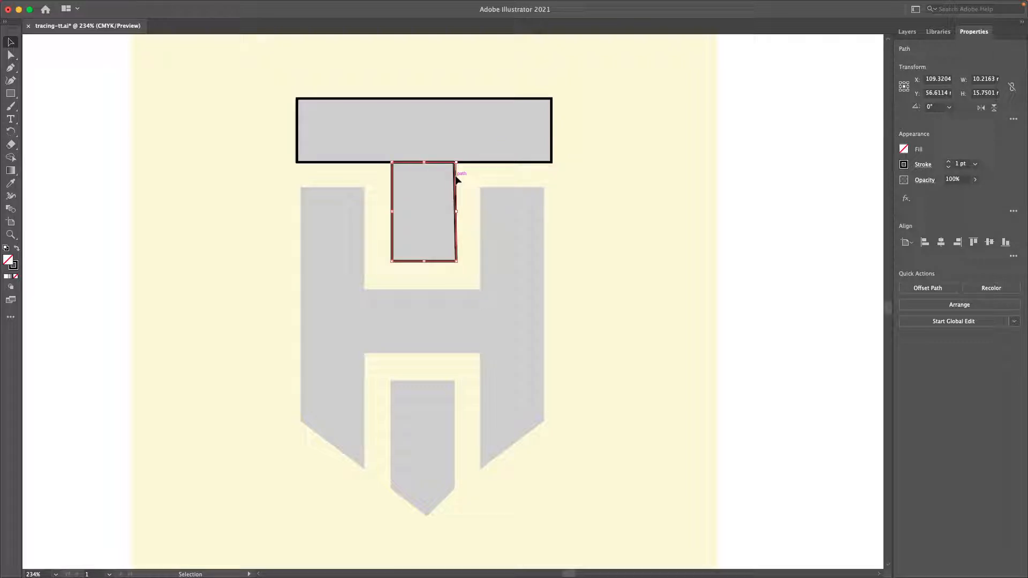
pyautogui.click(589, 182)
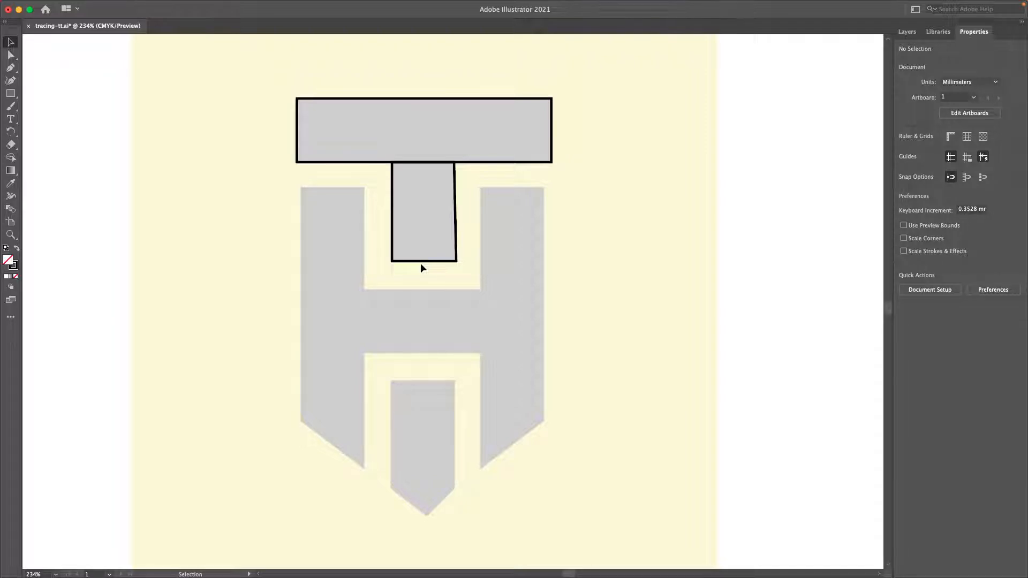
# Trace the H's right leg with the Pen tool as a closed, slanted-bottom shape about 9.9 by 45 mm, adding an anchor at the H crossbar's lower edge, and deselect it.
pyautogui.press('p')
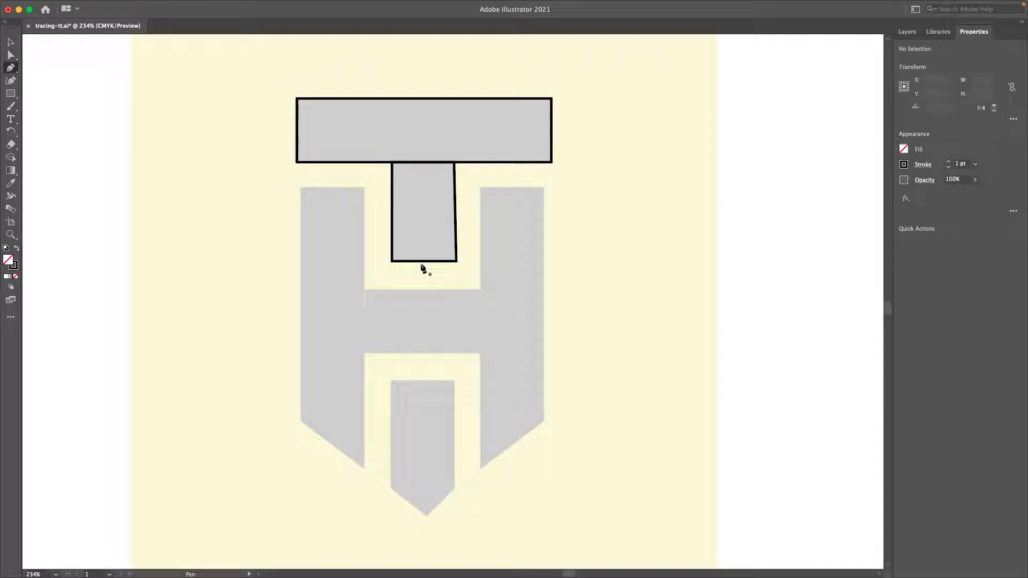
pyautogui.click(480, 186)
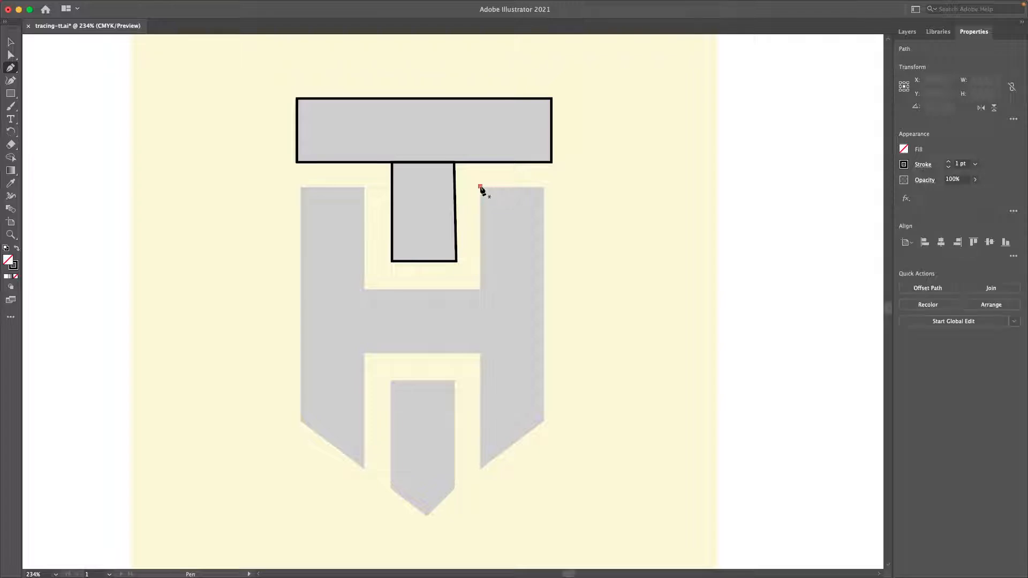
pyautogui.click(542, 187)
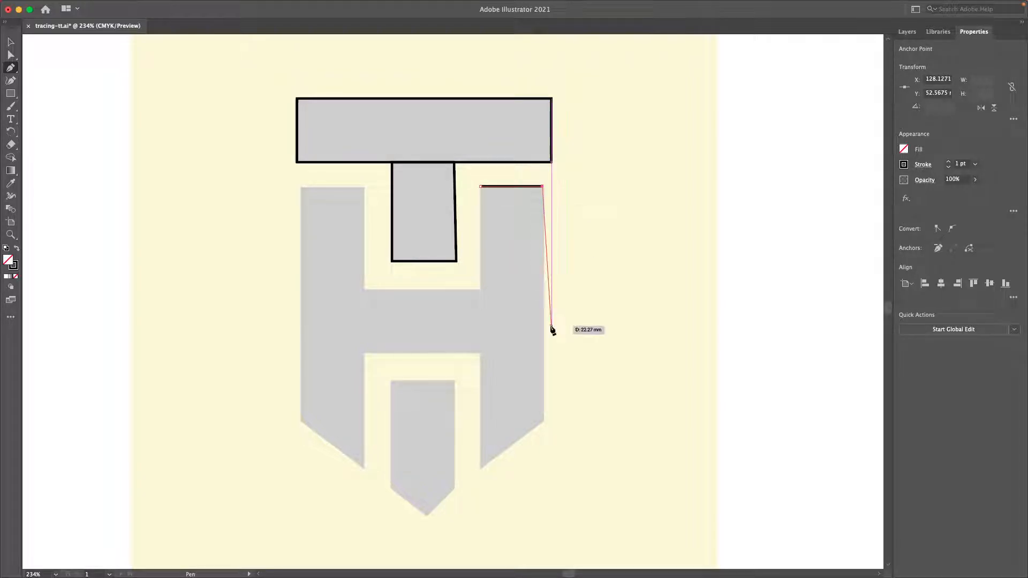
pyautogui.click(543, 422)
pyautogui.scroll(5, 546, 425)
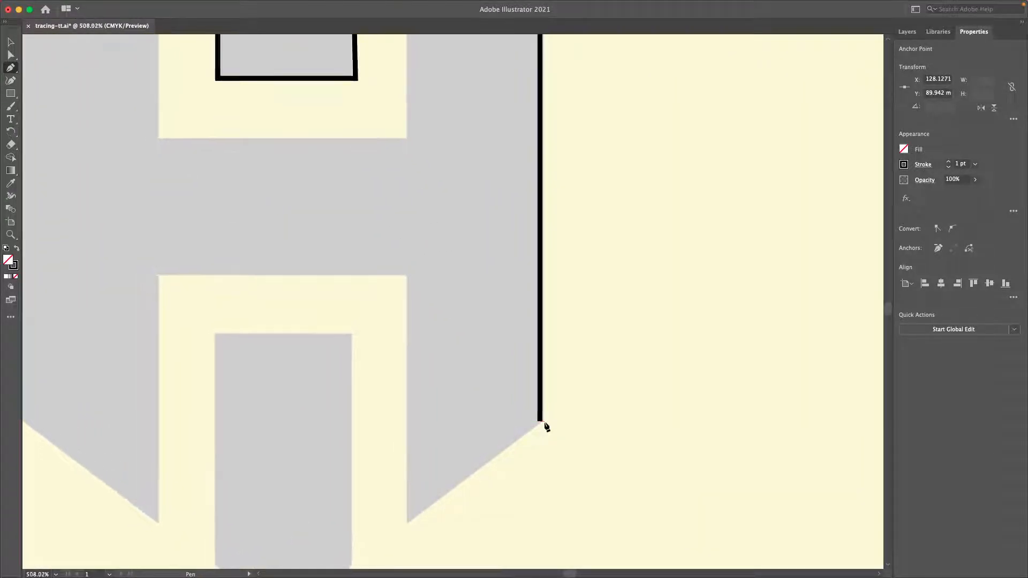
pyautogui.scroll(-1, 546, 427)
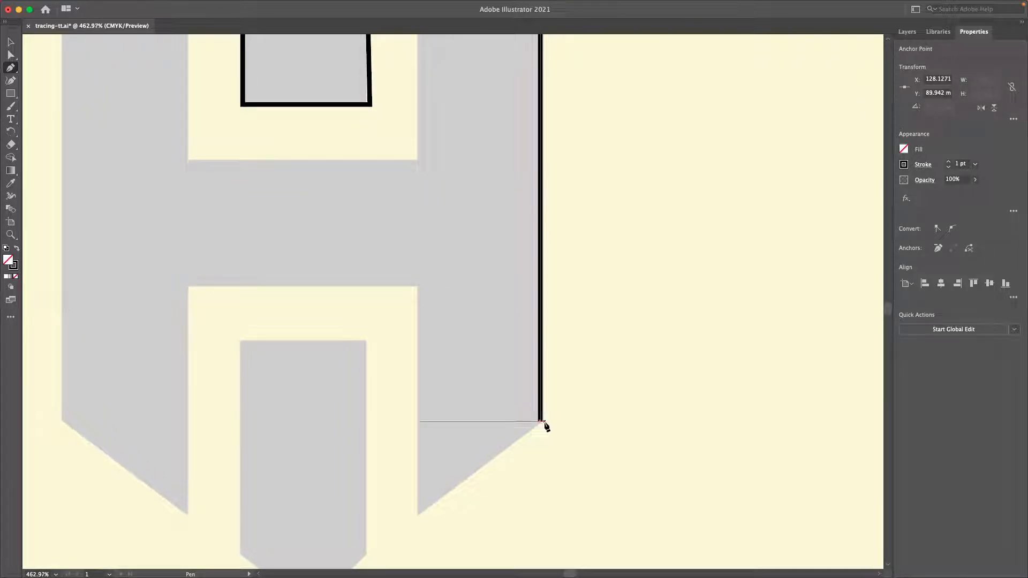
pyautogui.click(417, 517)
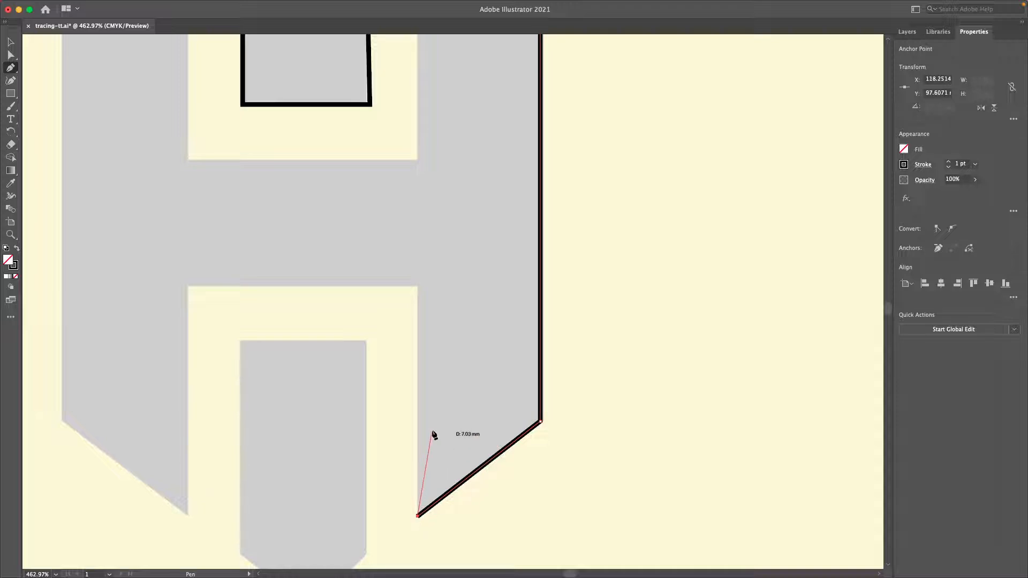
pyautogui.click(417, 287)
pyautogui.hscroll(-3, 402, 283)
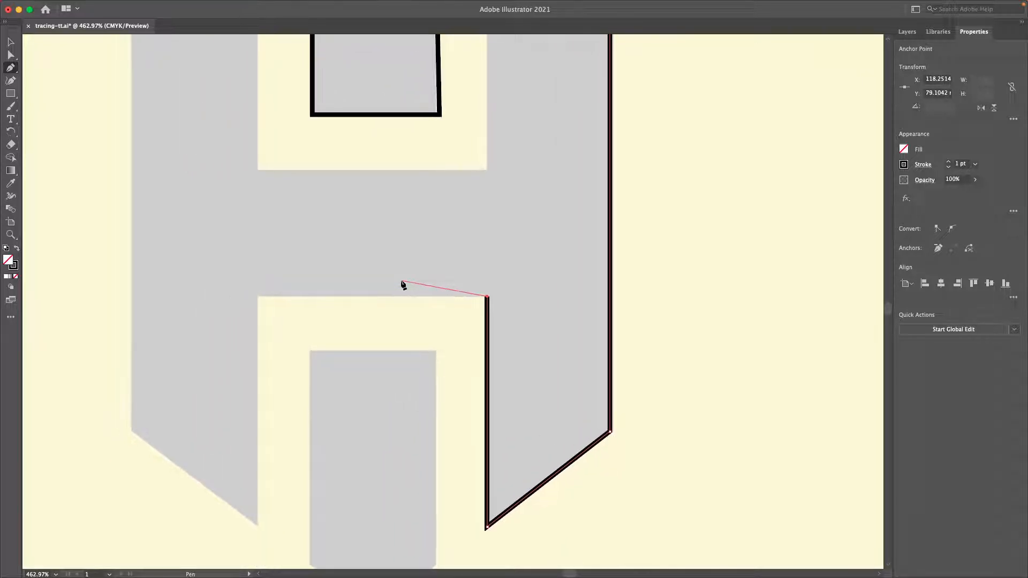
pyautogui.scroll(5, 404, 283)
pyautogui.scroll(3, 410, 282)
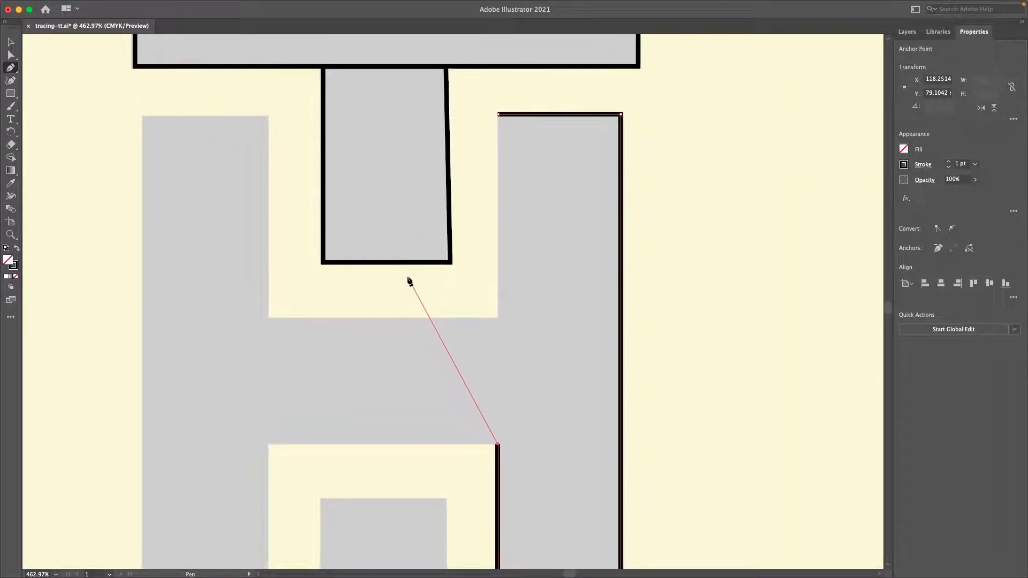
pyautogui.click(500, 113)
pyautogui.press('v')
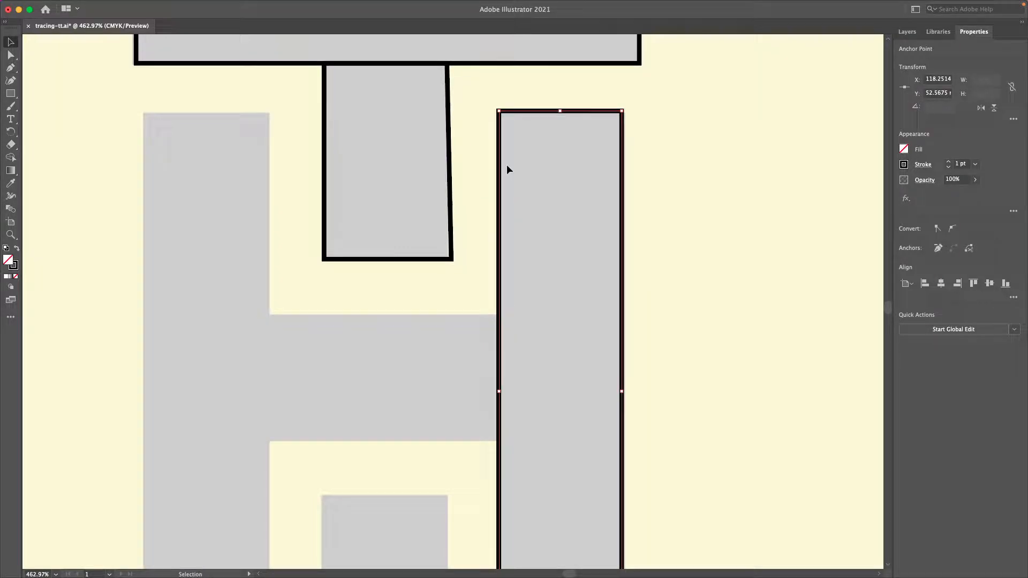
pyautogui.click(645, 196)
# Move the H's right leg outline by its edge to the right of the logo and bring it back over the leg.
pyautogui.scroll(-5, 645, 196)
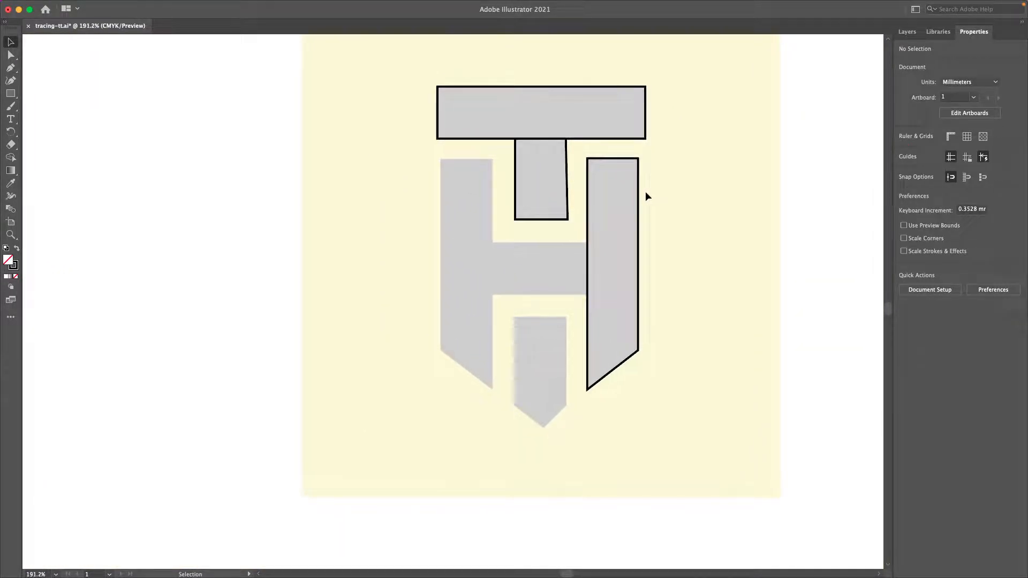
pyautogui.moveTo(638, 196); pyautogui.dragTo(725, 191)
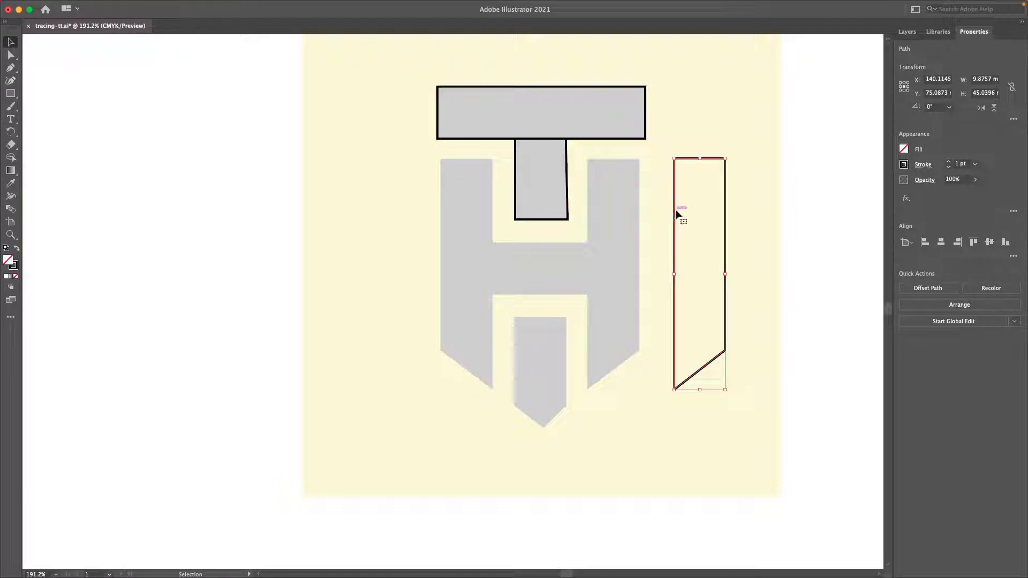
pyautogui.moveTo(676, 212); pyautogui.dragTo(588, 213)
# Trace the H's left leg as a closed four-sided shape about 10 by 45 mm with a slanted bottom edge, using the Pen tool, and deselect it.
pyautogui.scroll(2, 611, 216)
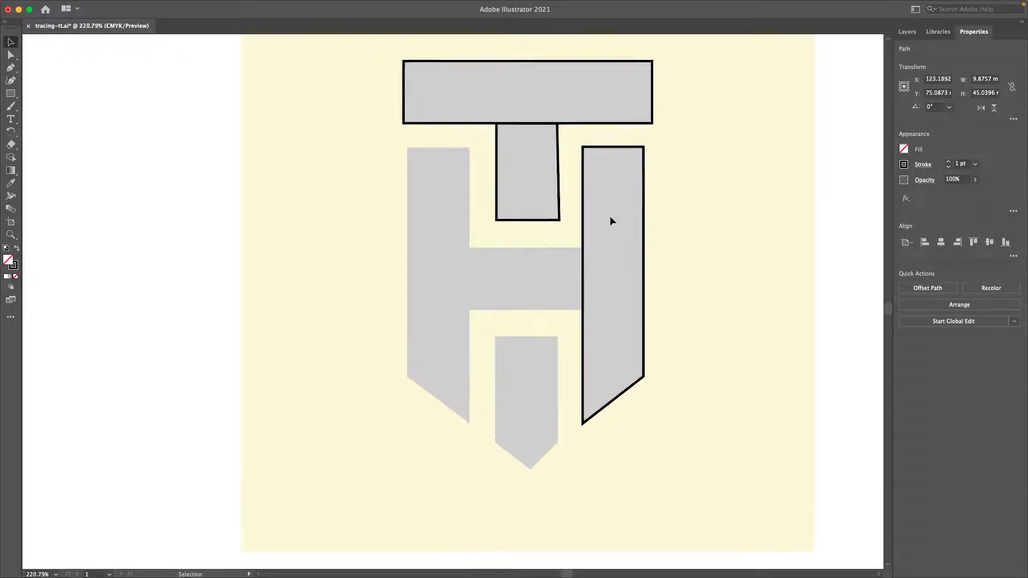
pyautogui.scroll(2, 610, 217)
pyautogui.press('p')
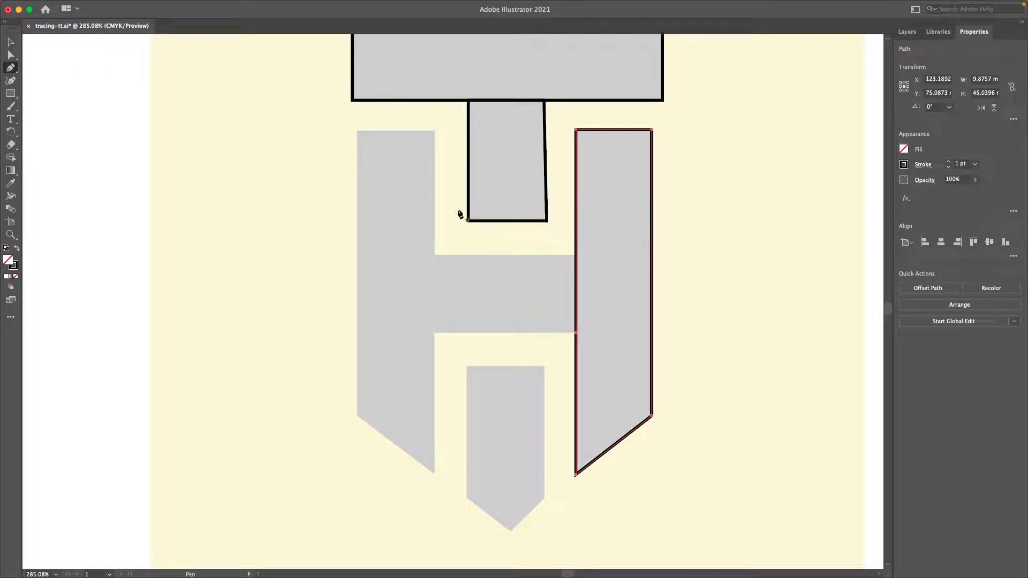
pyautogui.click(356, 130)
pyautogui.click(434, 130)
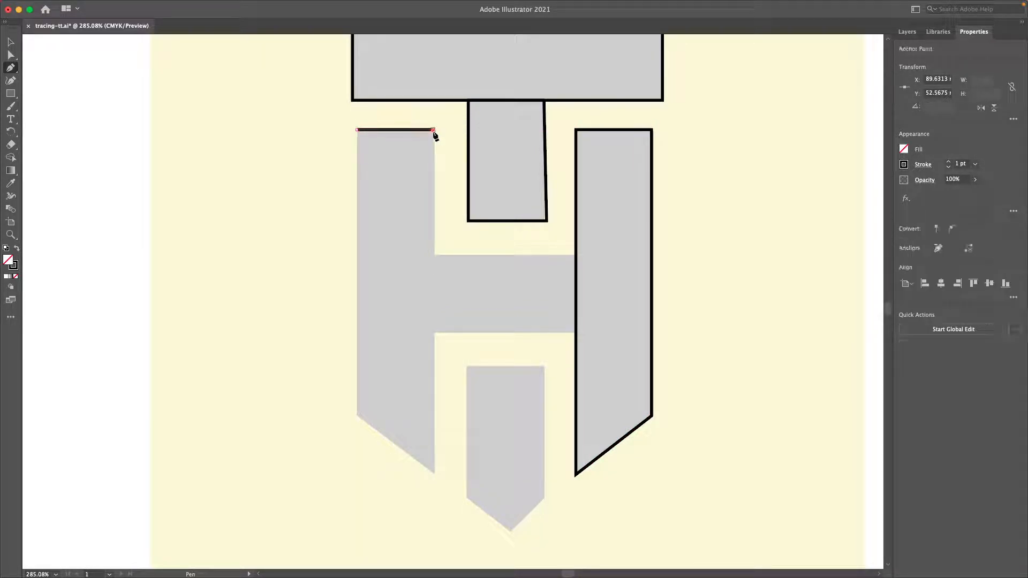
pyautogui.click(434, 474)
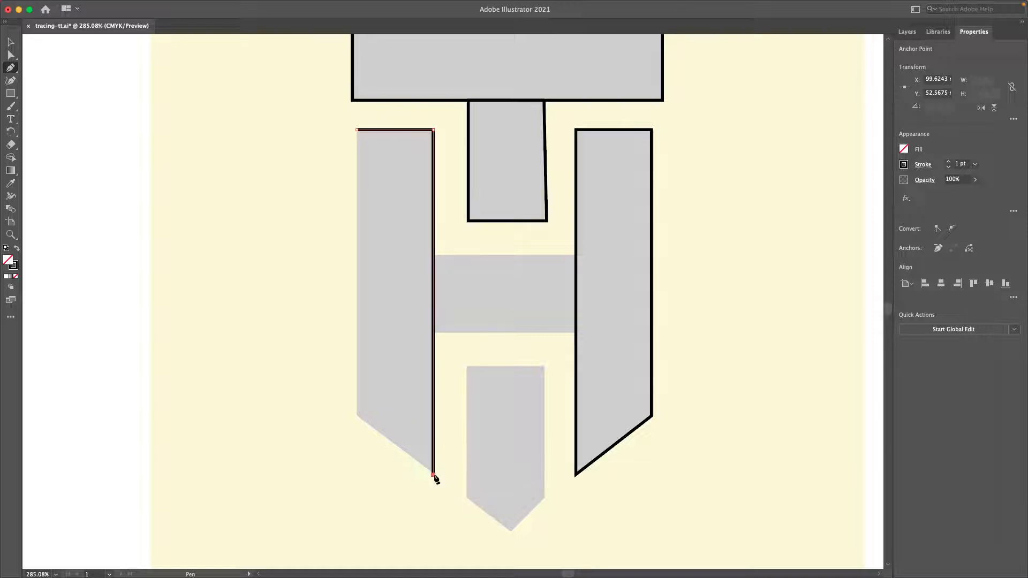
pyautogui.click(357, 416)
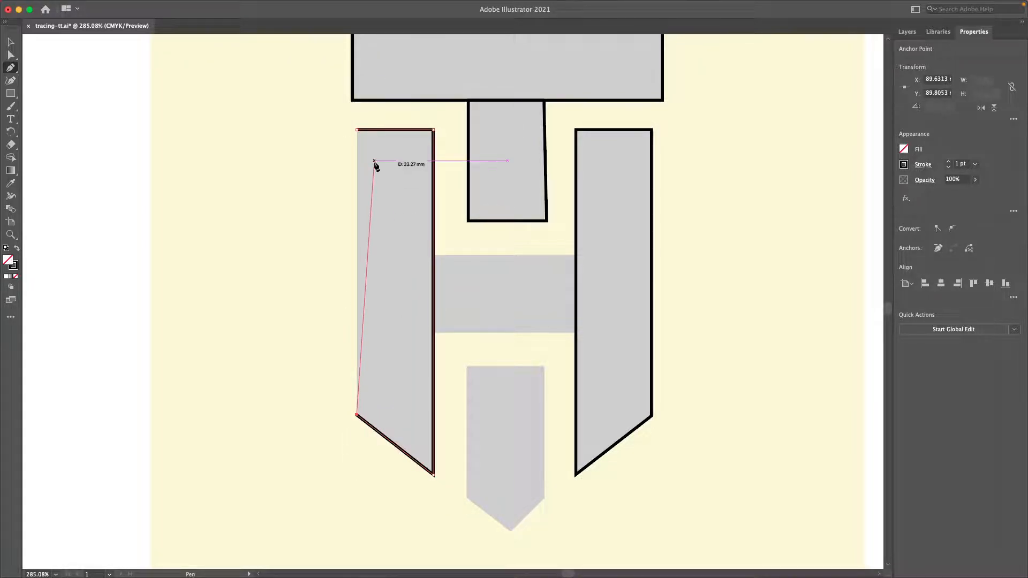
pyautogui.click(357, 130)
pyautogui.press('v')
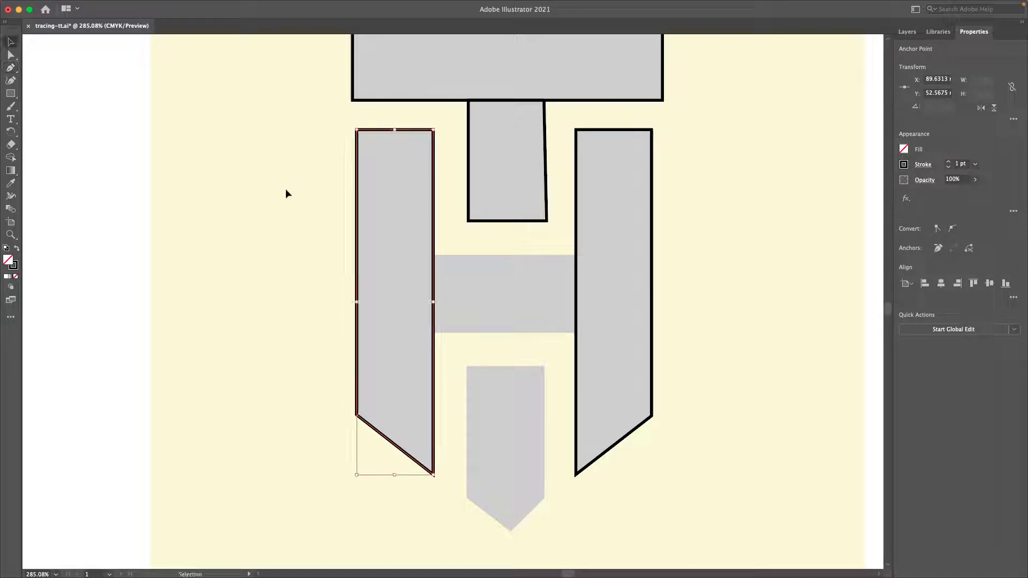
pyautogui.click(285, 212)
# Trace the H's crossbar between the two leg outlines as a closed rectangle about 18.6 by 10.1 mm with the Pen tool, and deselect it.
pyautogui.press('p')
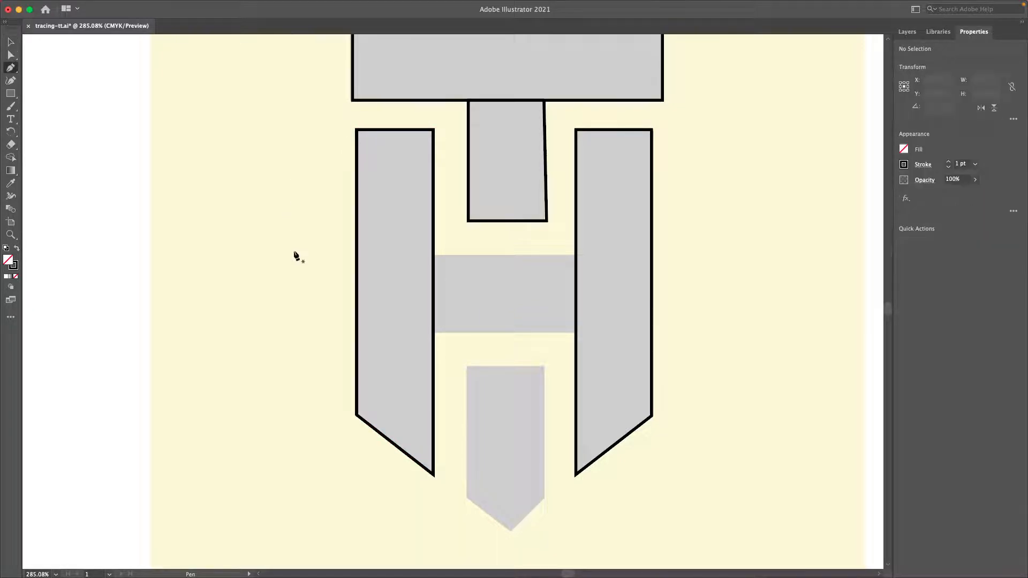
pyautogui.click(434, 256)
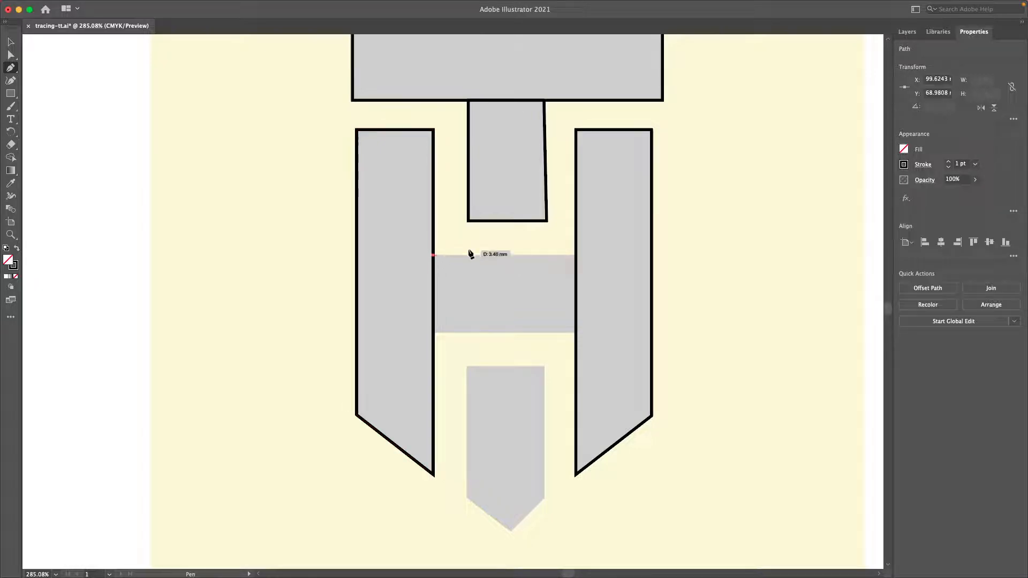
pyautogui.click(577, 256)
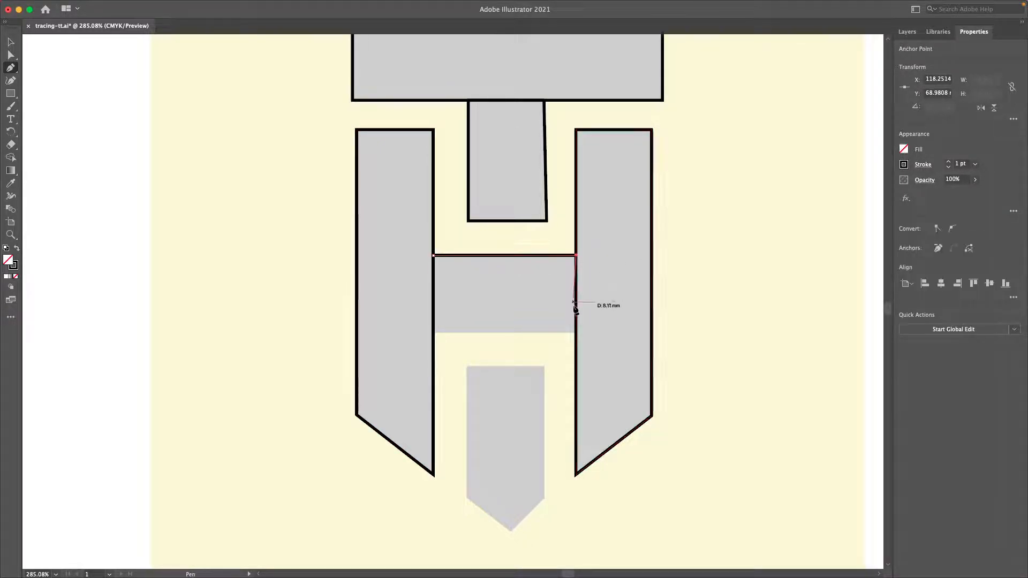
pyautogui.click(577, 333)
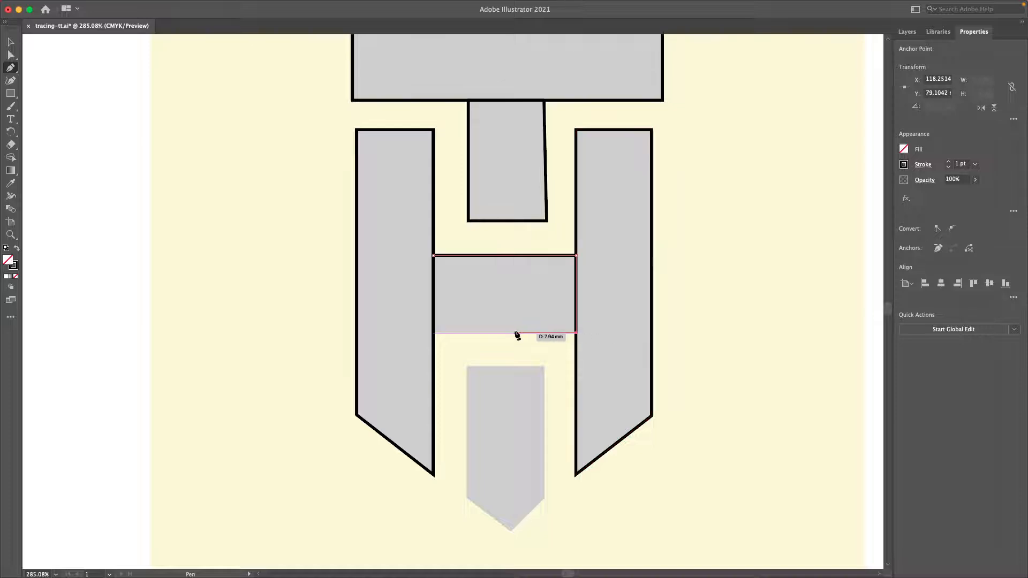
pyautogui.click(433, 333)
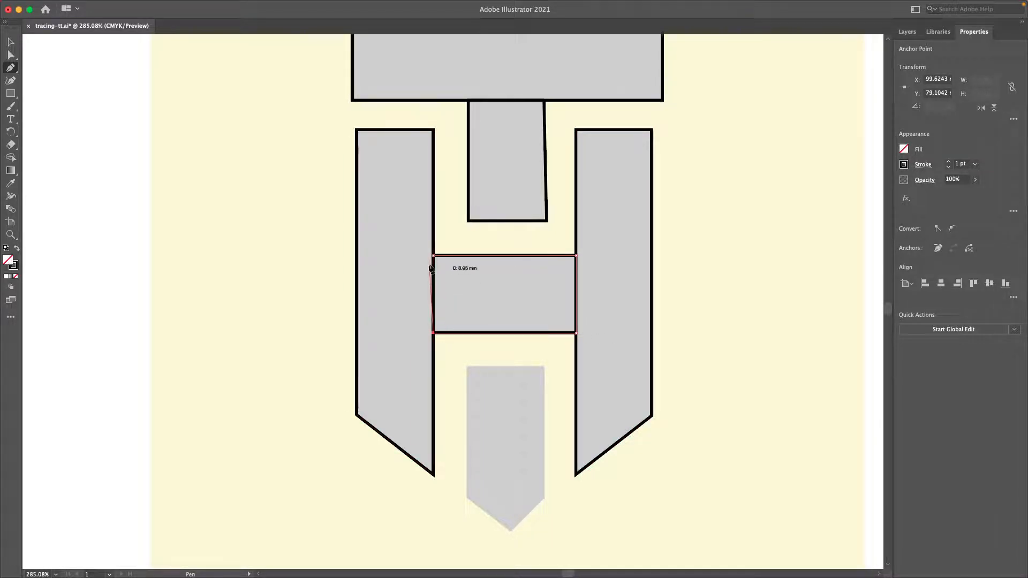
pyautogui.click(434, 255)
pyautogui.press('v')
pyautogui.click(447, 425)
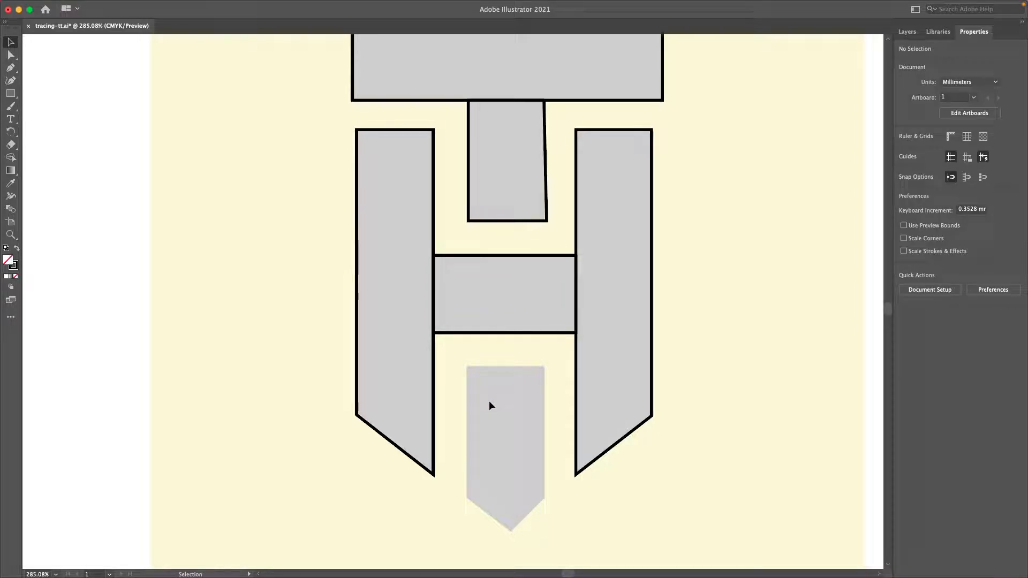
# Trace the pointed piece below the H's crossbar as a closed shape about 10.1 by 21.7 mm with the Pen tool, and deselect it.
pyautogui.press('p')
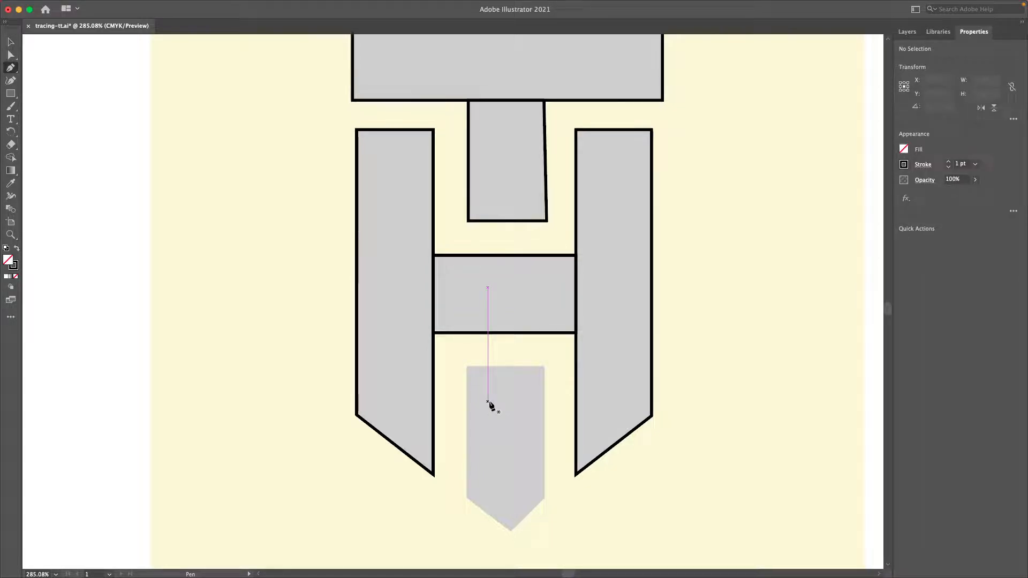
pyautogui.click(468, 367)
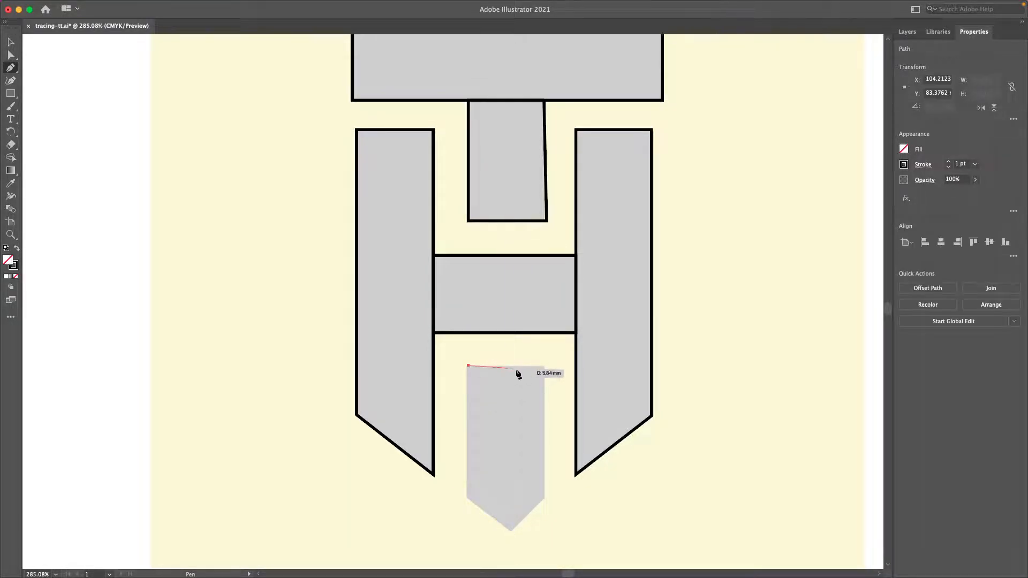
pyautogui.click(543, 367)
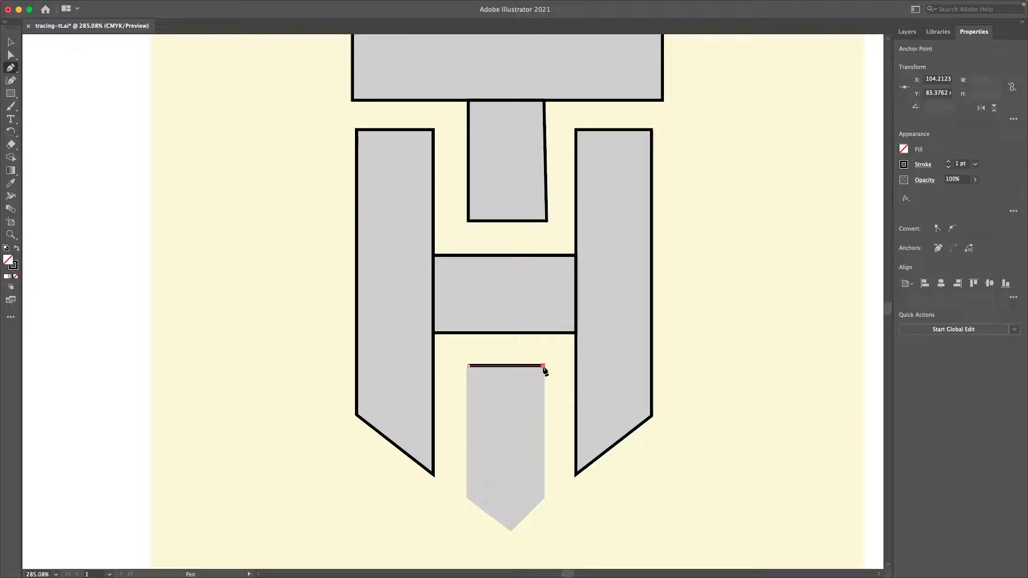
pyautogui.click(543, 498)
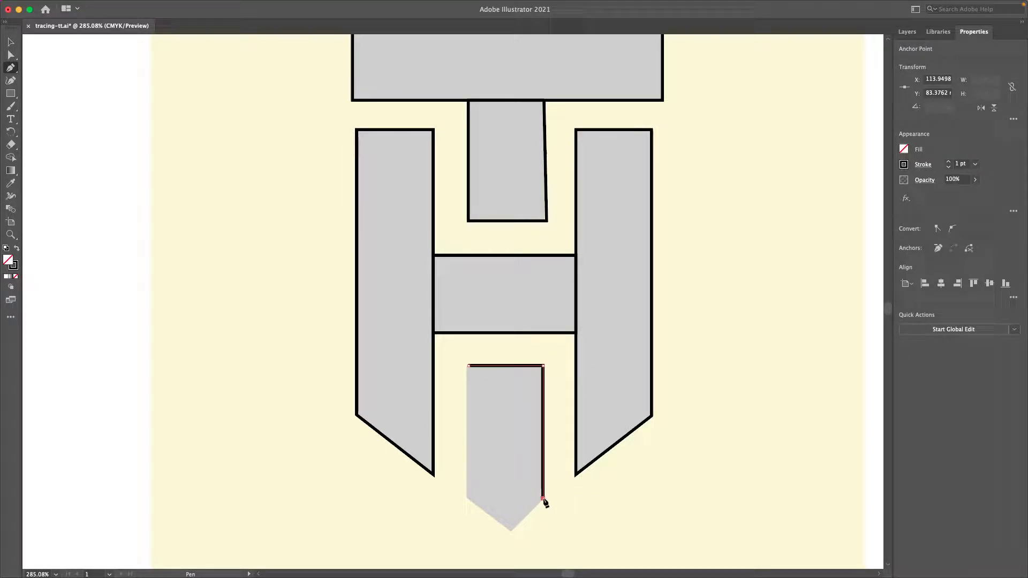
pyautogui.click(511, 532)
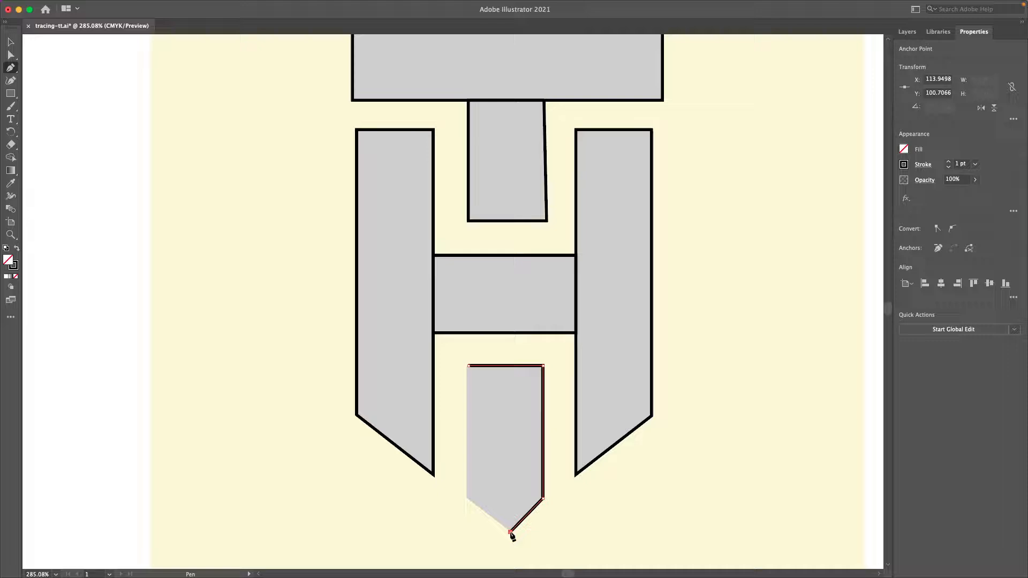
pyautogui.click(466, 497)
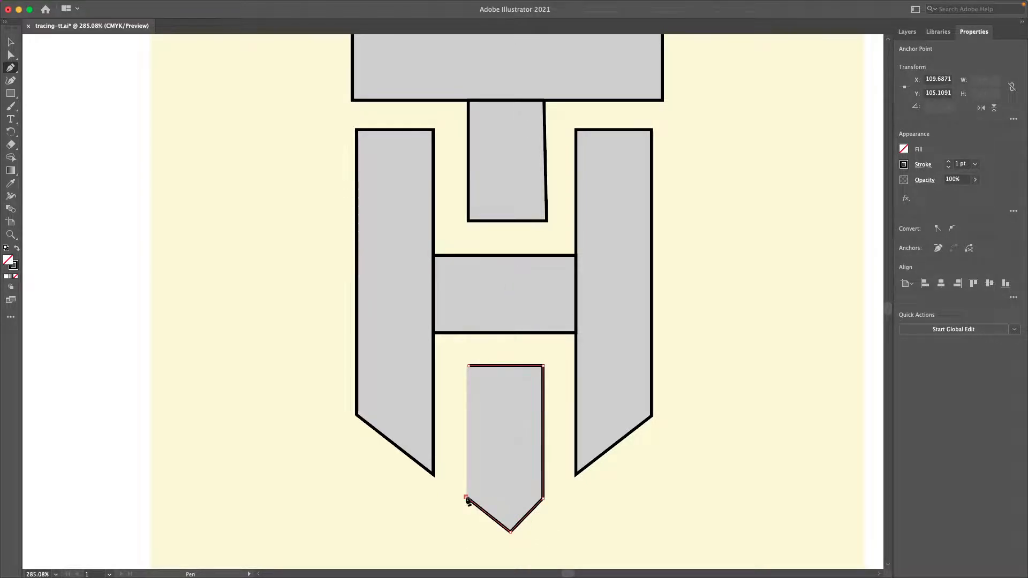
pyautogui.click(467, 367)
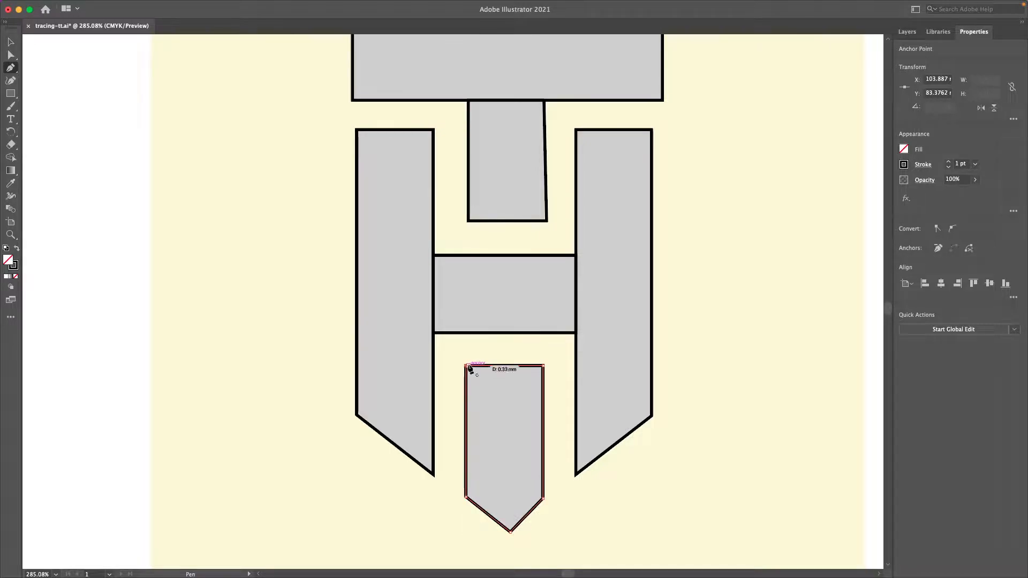
pyautogui.click(469, 368)
pyautogui.press('v')
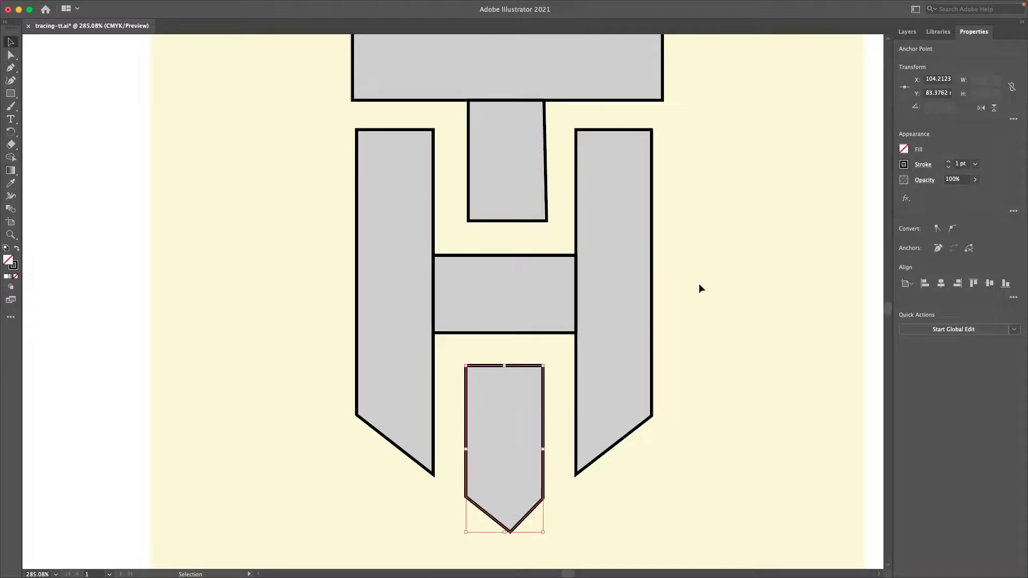
pyautogui.click(701, 283)
# Select all six traced outlines, move them together to the right beside the faded logo, and deselect them.
pyautogui.press('super+0')
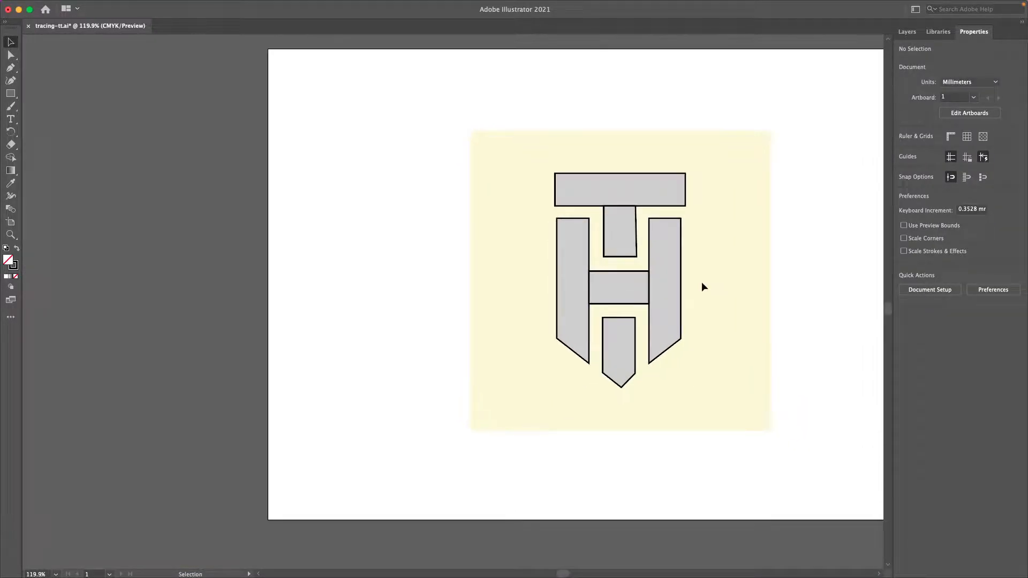
pyautogui.moveTo(417, 153)
pyautogui.mouseDown()
pyautogui.moveTo(635, 394)
pyautogui.moveTo(689, 522)
pyautogui.mouseUp()
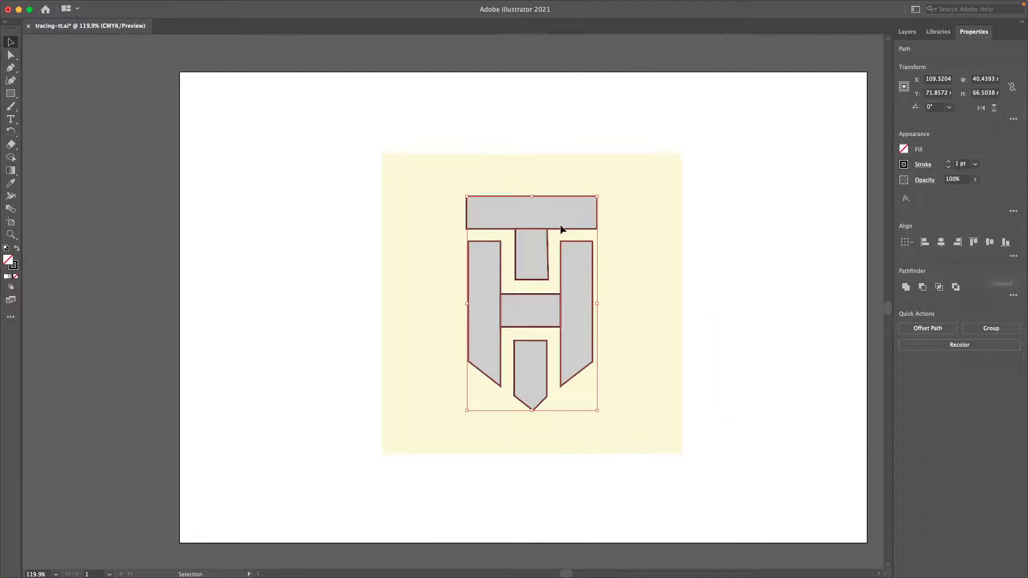
pyautogui.moveTo(558, 231); pyautogui.dragTo(715, 233)
pyautogui.click(704, 174)
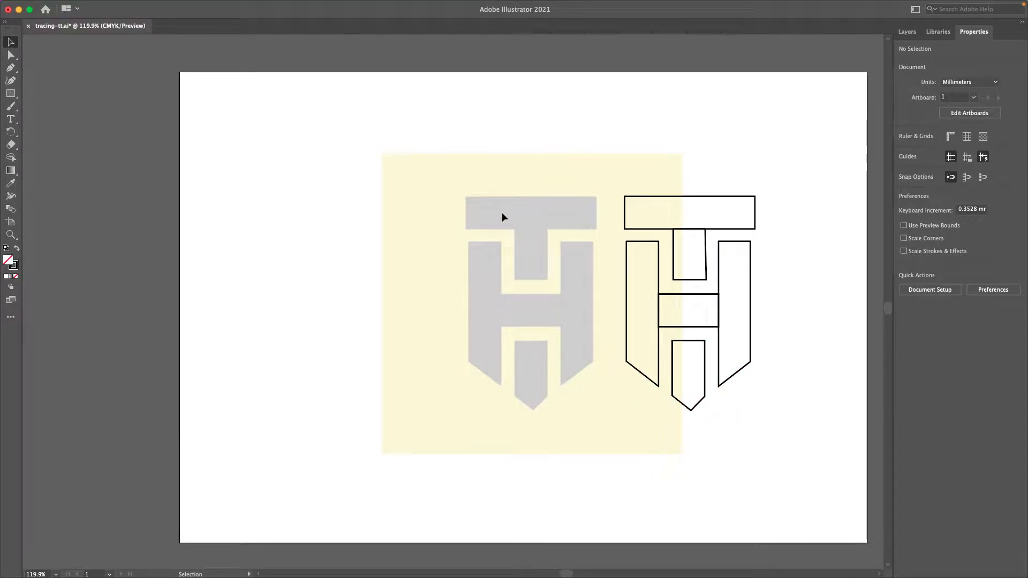
pyautogui.hscroll(1, 517, 324)
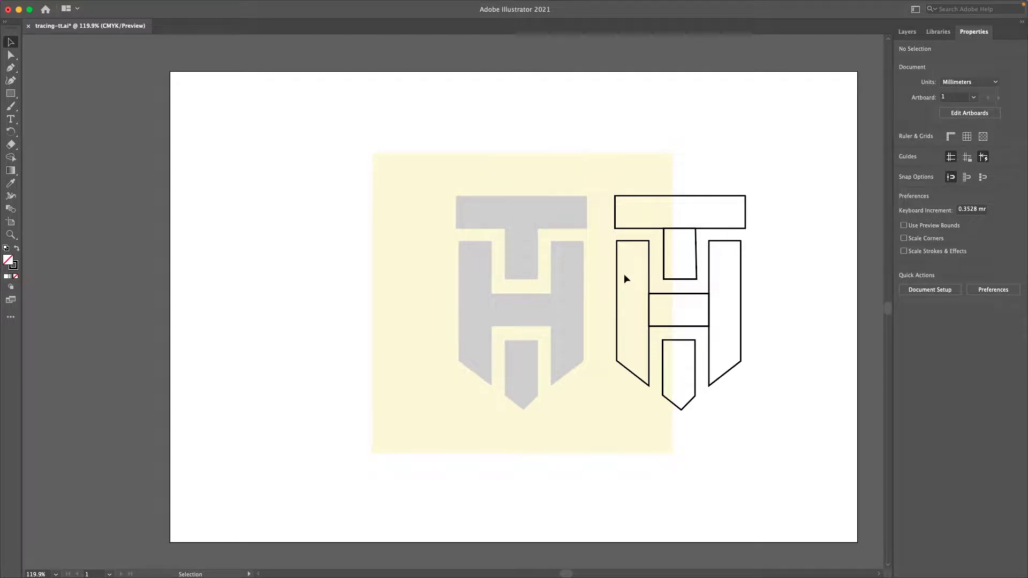
# Select all six traced outlines, try a black fill, replace it with dark red, keep the 1 pt stroke, and deselect them.
pyautogui.moveTo(605, 172); pyautogui.dragTo(760, 422)
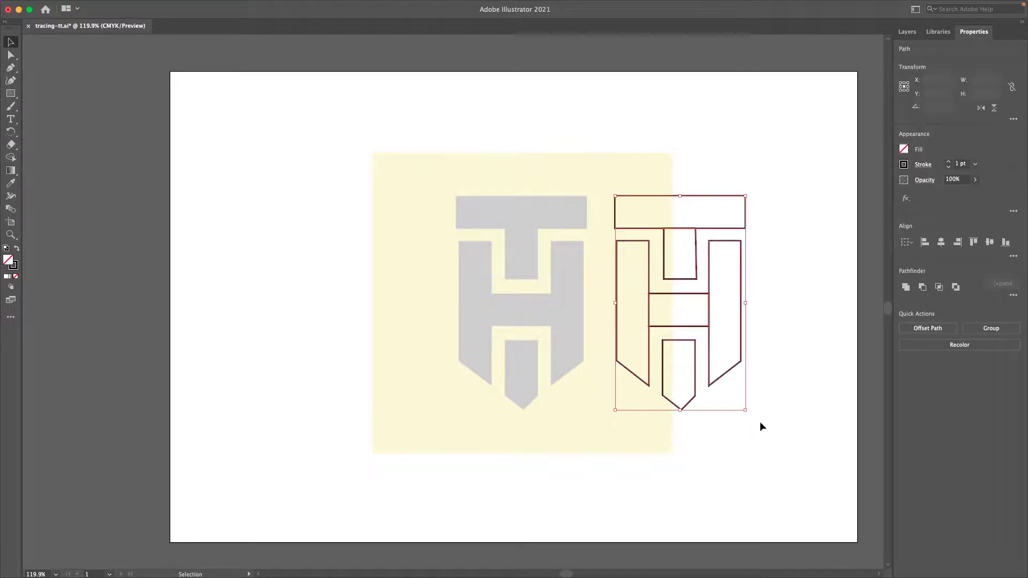
pyautogui.click(901, 152)
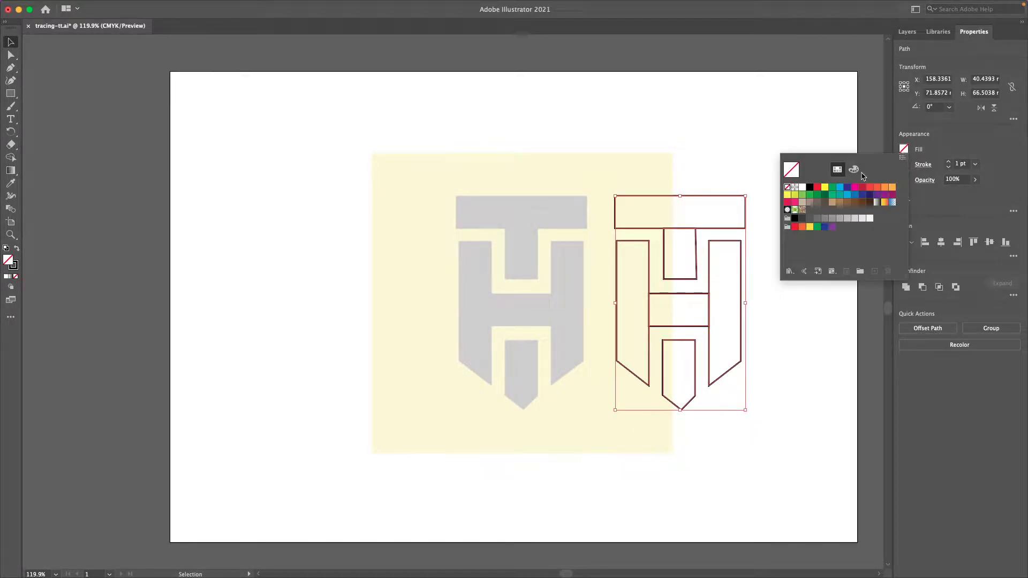
pyautogui.click(810, 187)
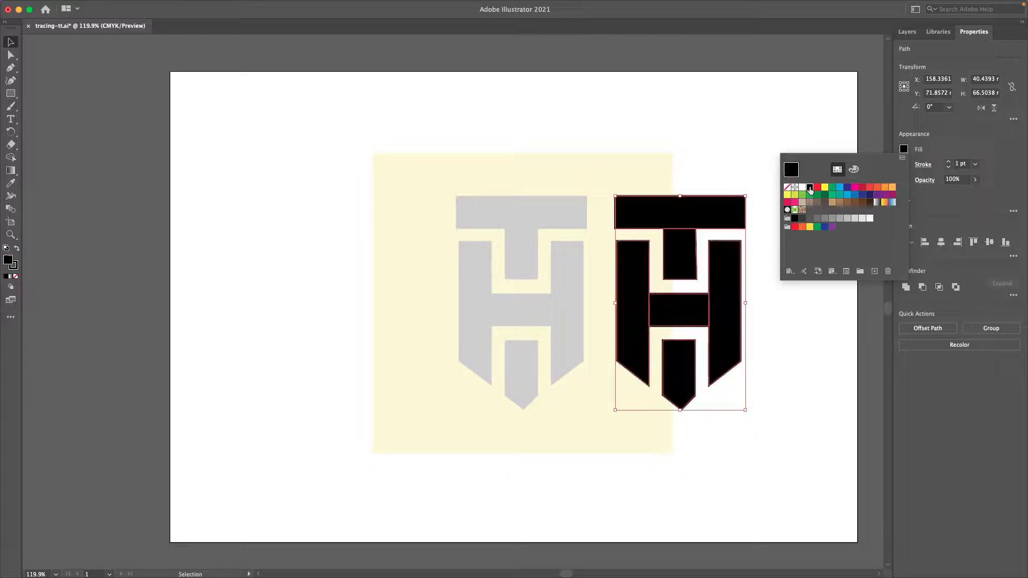
pyautogui.click(862, 187)
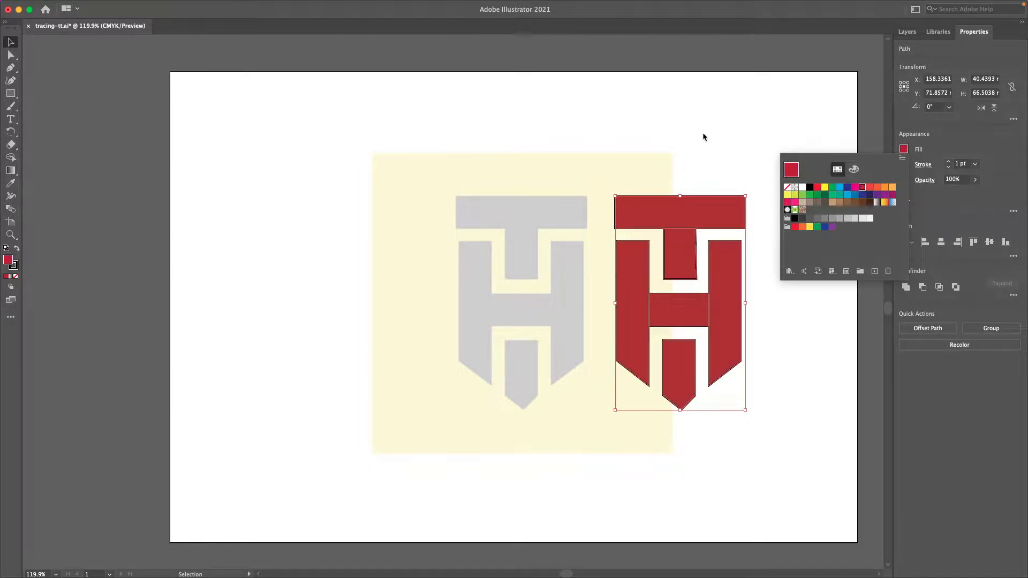
pyautogui.click(736, 149)
pyautogui.click(738, 153)
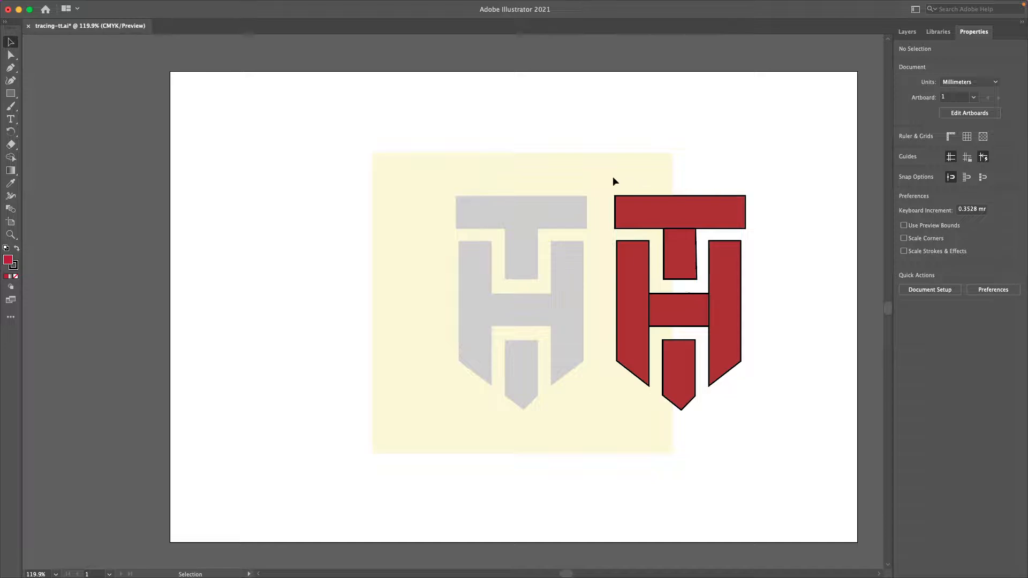
pyautogui.moveTo(593, 192); pyautogui.dragTo(803, 394)
pyautogui.click(802, 311)
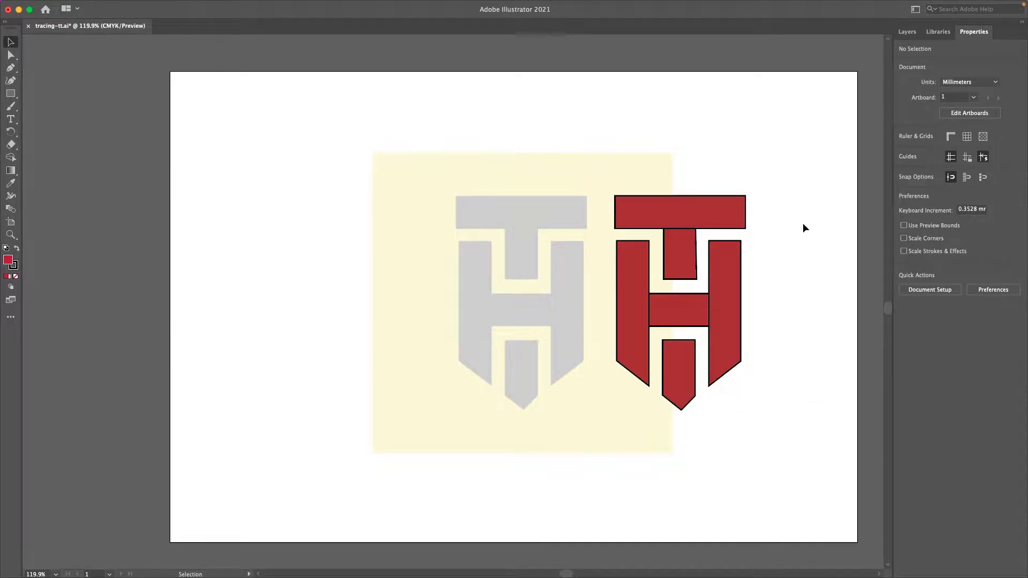